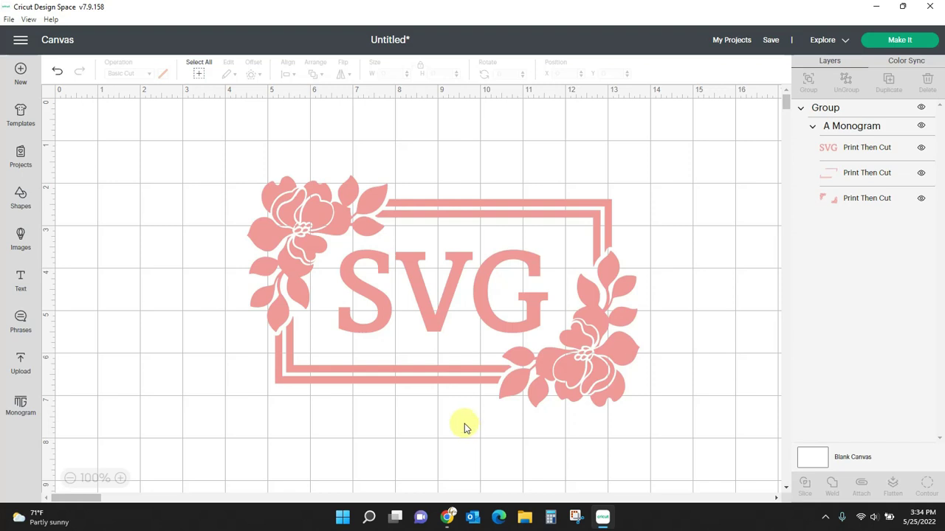
Close the Monogram Maker and delete the floral SVG monogram from the canvas.
{"action": "left_click", "coordinate": [20, 405]}
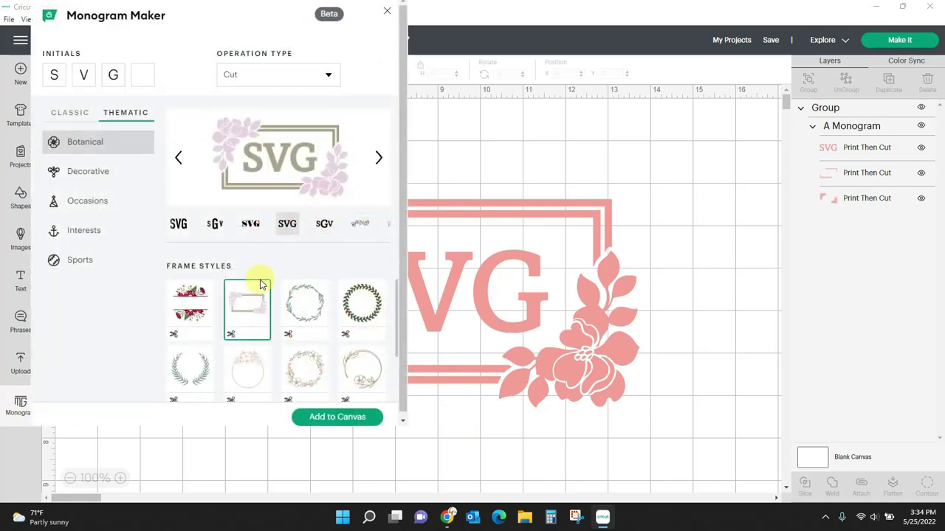
{"action": "left_click", "coordinate": [73, 113]}
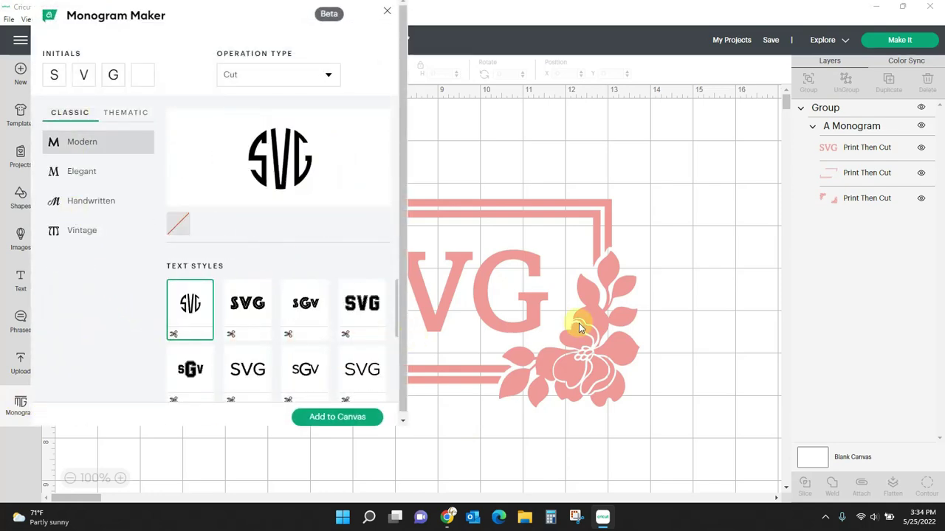
{"action": "left_click", "coordinate": [387, 12]}
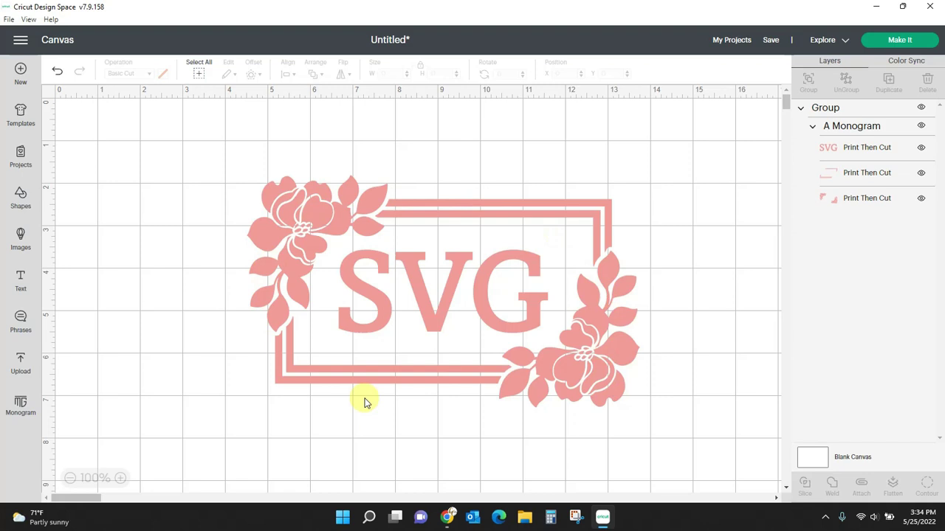
{"action": "left_click_drag", "start_coordinate": [576, 385], "coordinate": [605, 394]}
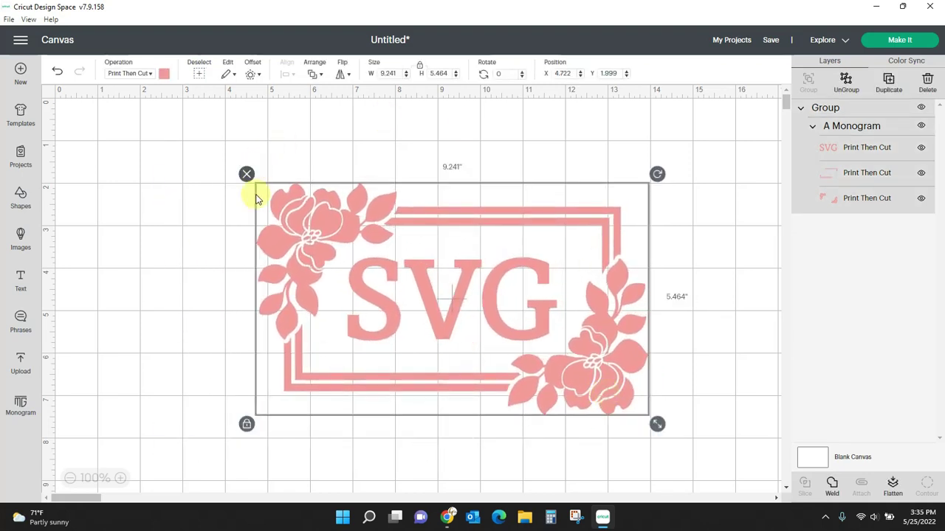
{"action": "left_click", "coordinate": [249, 175]}
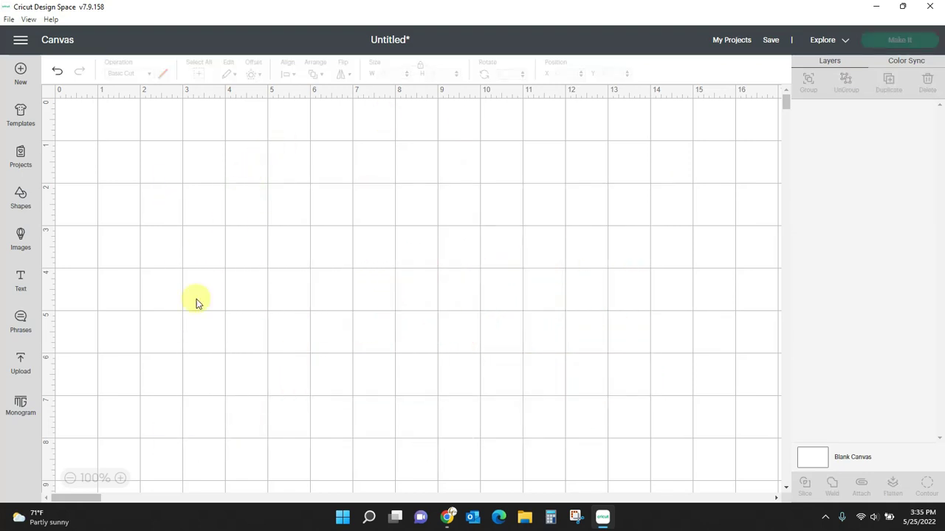
Reopen the Monogram Maker and replace the SVG initials with CGW.
{"action": "left_click", "coordinate": [21, 415]}
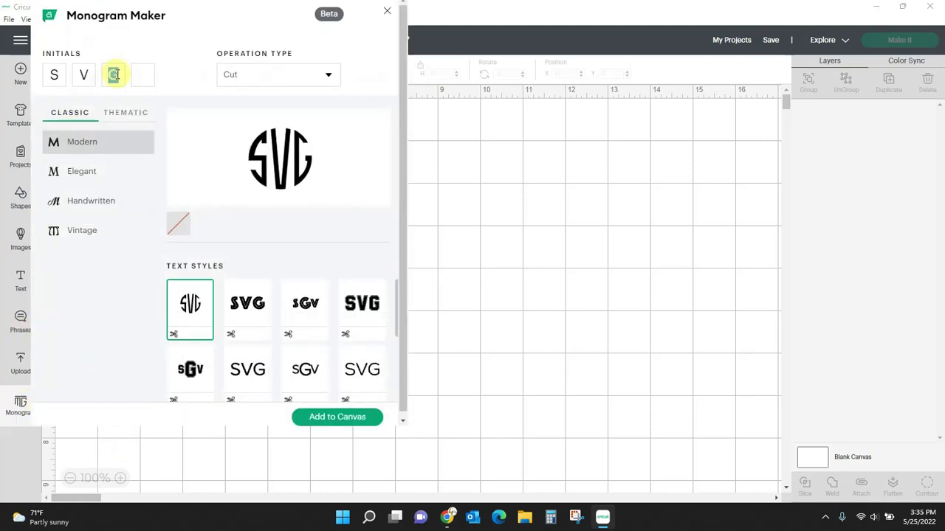
{"action": "key", "text": "BackSpace"}
{"action": "key", "text": "BackSpace"}
{"action": "key", "text": "BackSpace"}
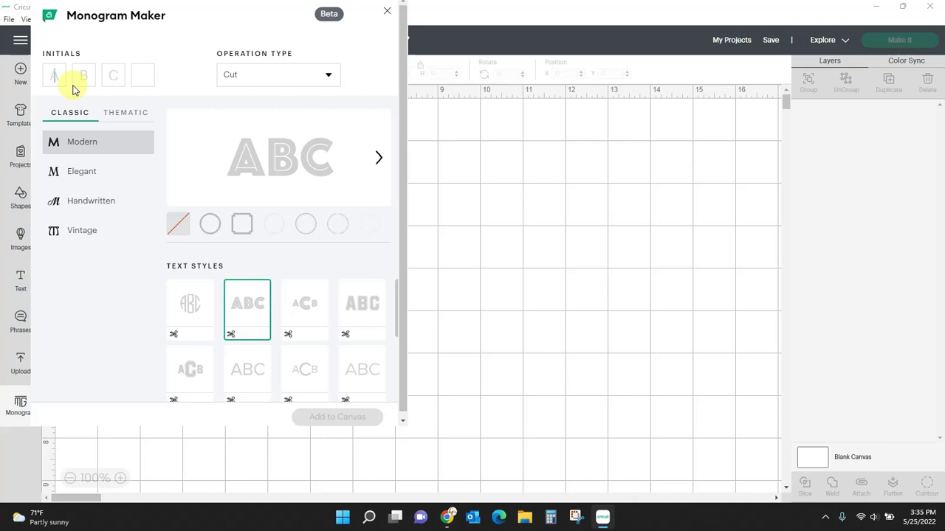
{"action": "type", "text": "CGW"}
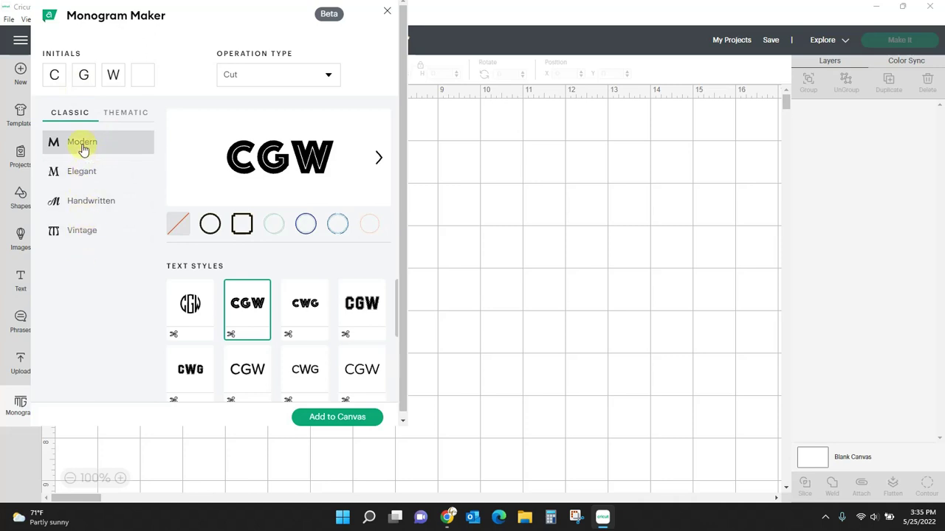
Compare circular, plain and cWG text styles with circle, square and double-circle frames.
{"action": "left_click", "coordinate": [190, 306]}
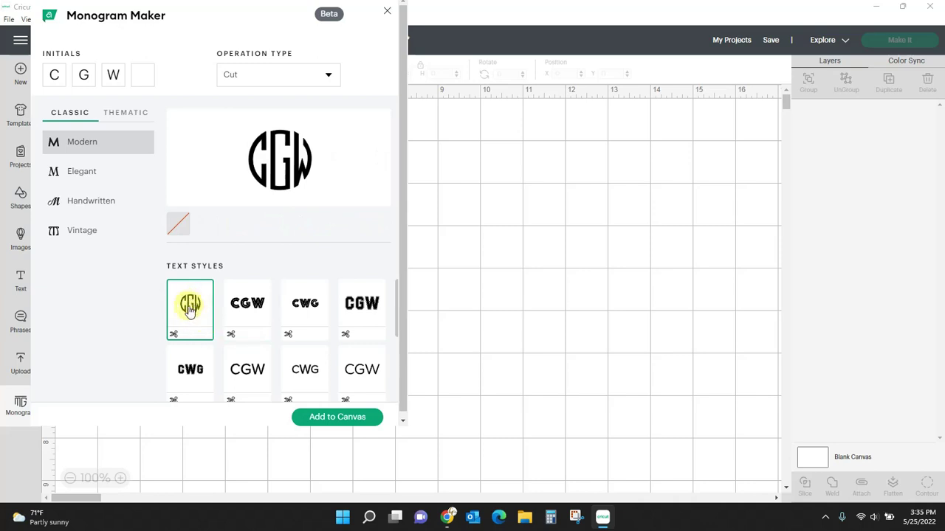
{"action": "left_click", "coordinate": [246, 371]}
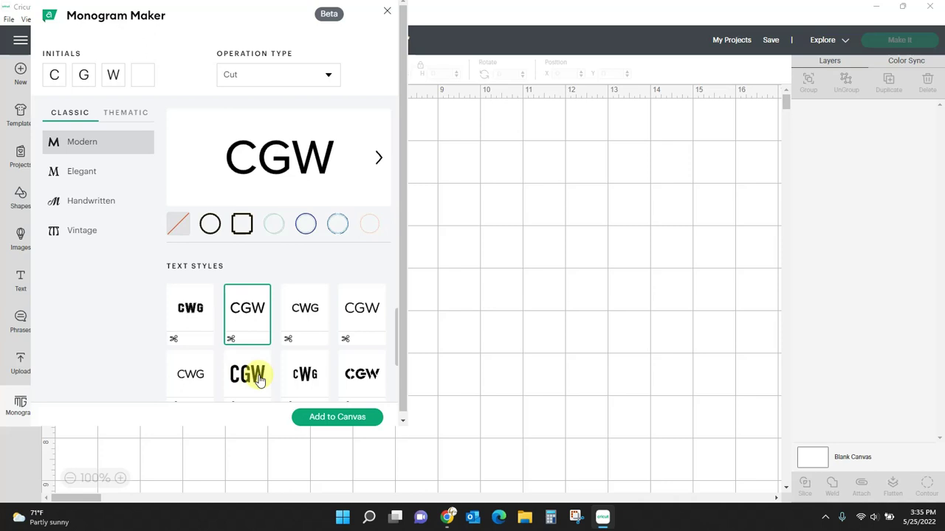
{"action": "left_click", "coordinate": [305, 376]}
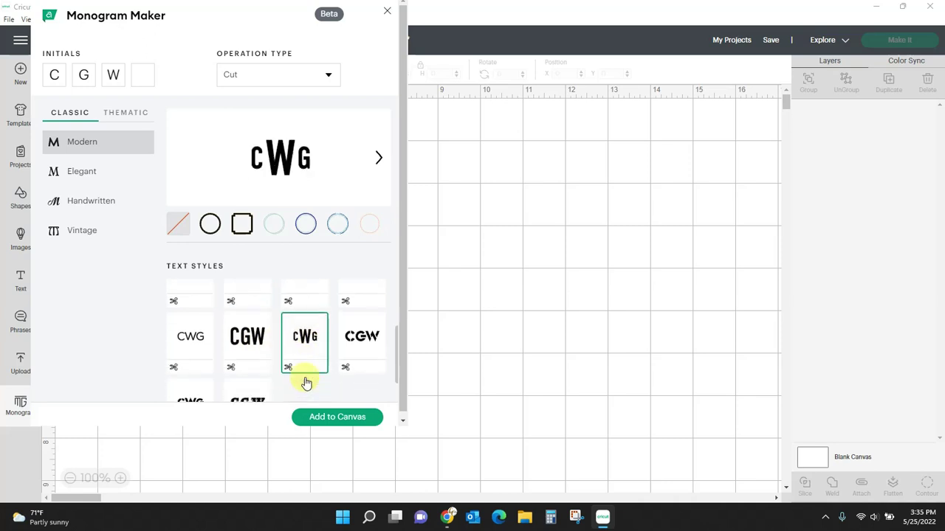
{"action": "left_click", "coordinate": [210, 226]}
{"action": "left_click", "coordinate": [242, 226]}
{"action": "left_click", "coordinate": [271, 227]}
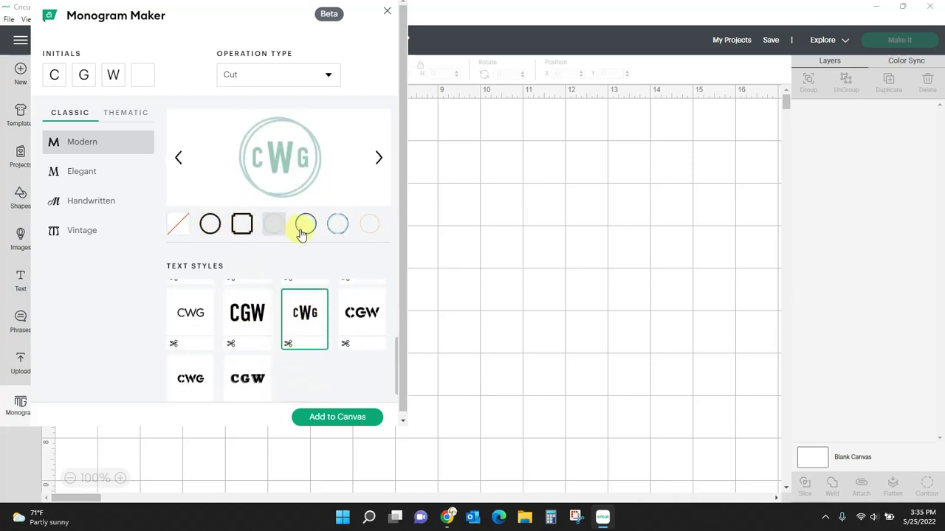
{"action": "left_click", "coordinate": [302, 232]}
{"action": "left_click", "coordinate": [337, 228]}
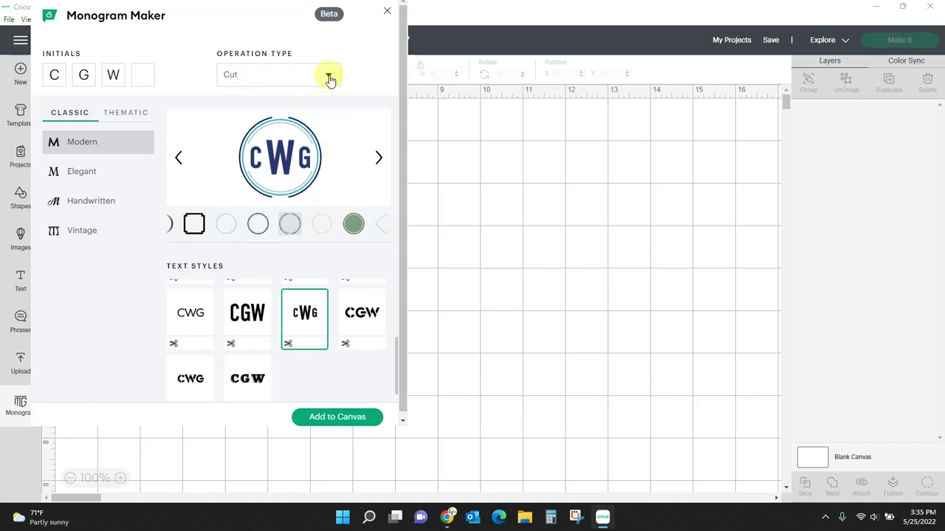
Set Operation Type to Any to preview a thin-line draw style, then restore Cut.
{"action": "left_click", "coordinate": [329, 78]}
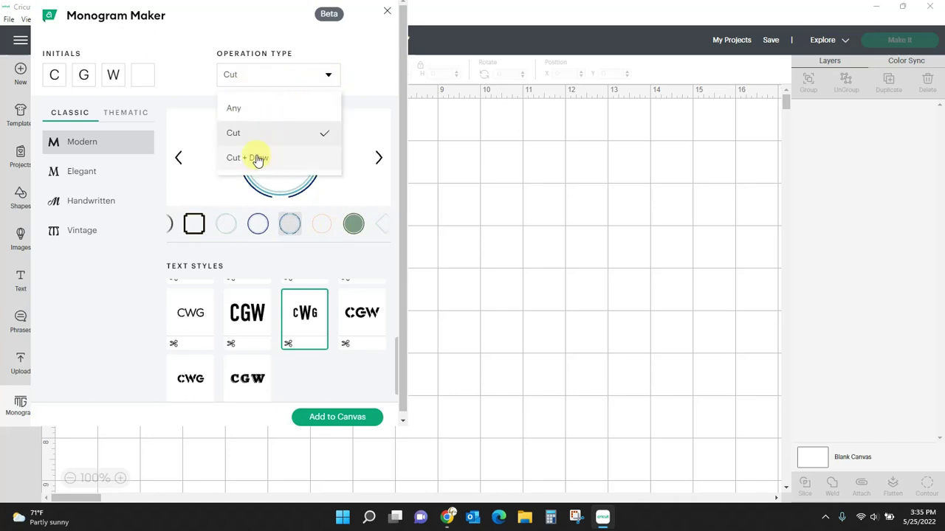
{"action": "left_click", "coordinate": [241, 110]}
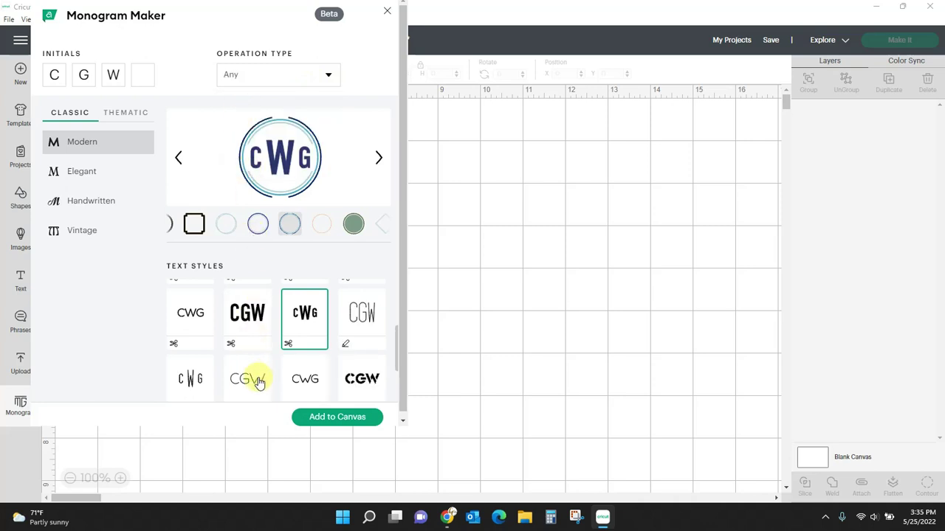
{"action": "scroll", "coordinate": [258, 383], "scroll_direction": "down", "scroll_amount": 5}
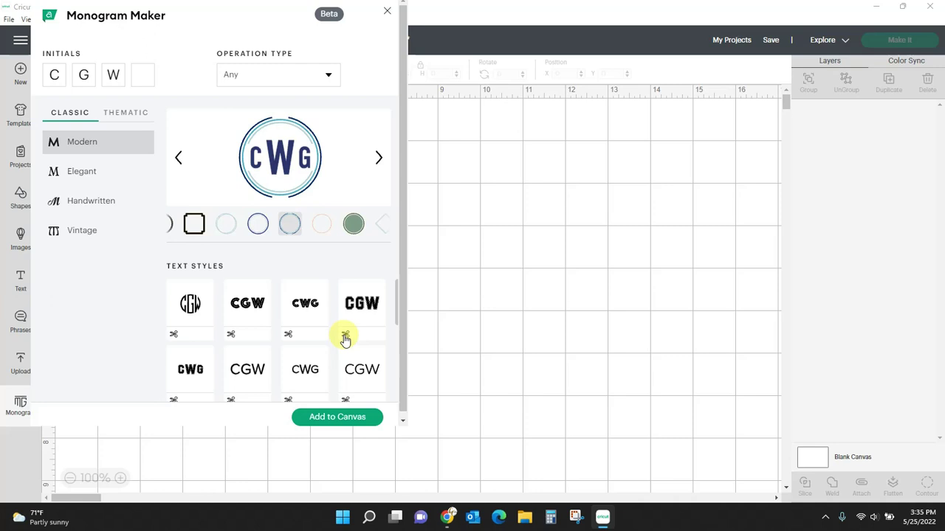
{"action": "scroll", "coordinate": [345, 338], "scroll_direction": "down", "scroll_amount": 2}
{"action": "left_click", "coordinate": [361, 325]}
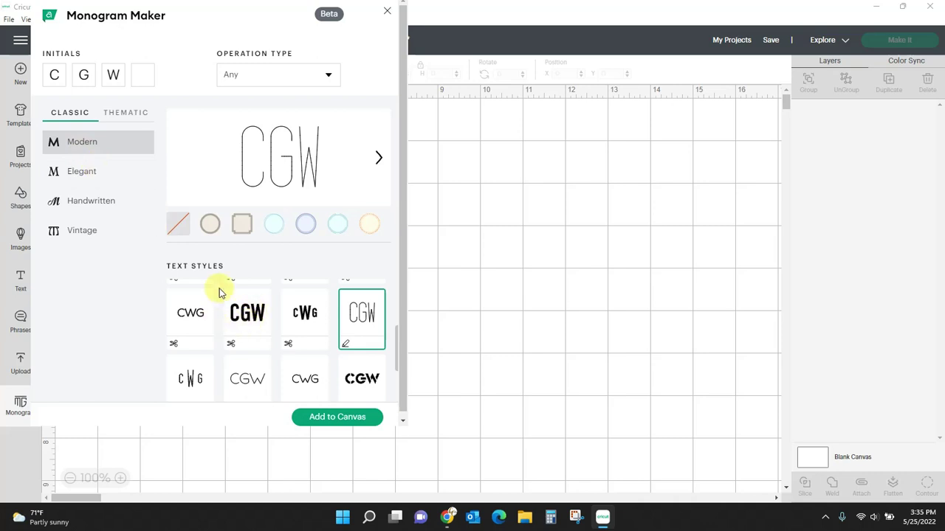
{"action": "left_click", "coordinate": [285, 74]}
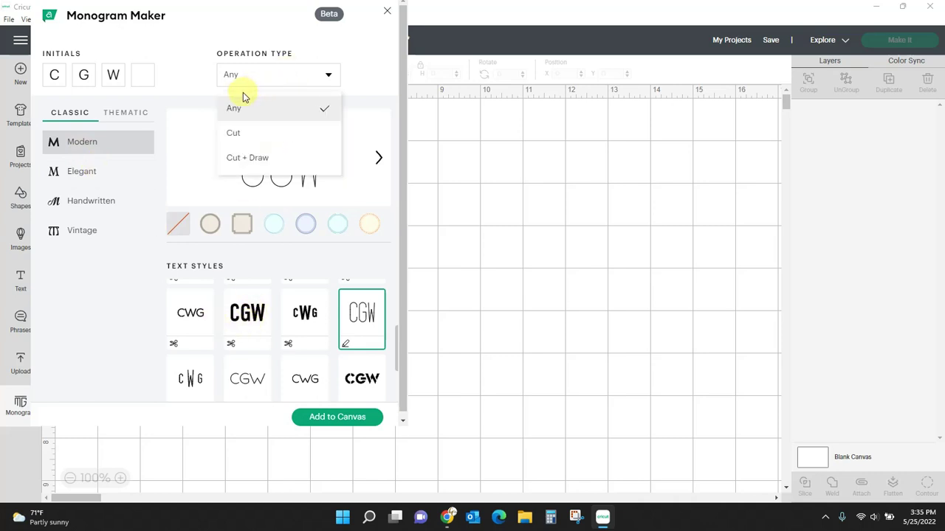
{"action": "left_click", "coordinate": [235, 133]}
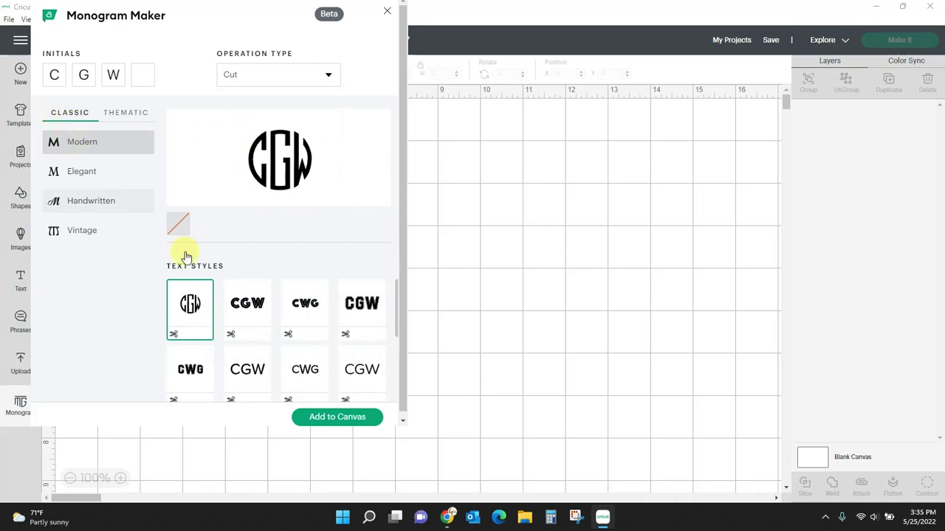
{"action": "scroll", "coordinate": [310, 337], "scroll_direction": "down", "scroll_amount": 3}
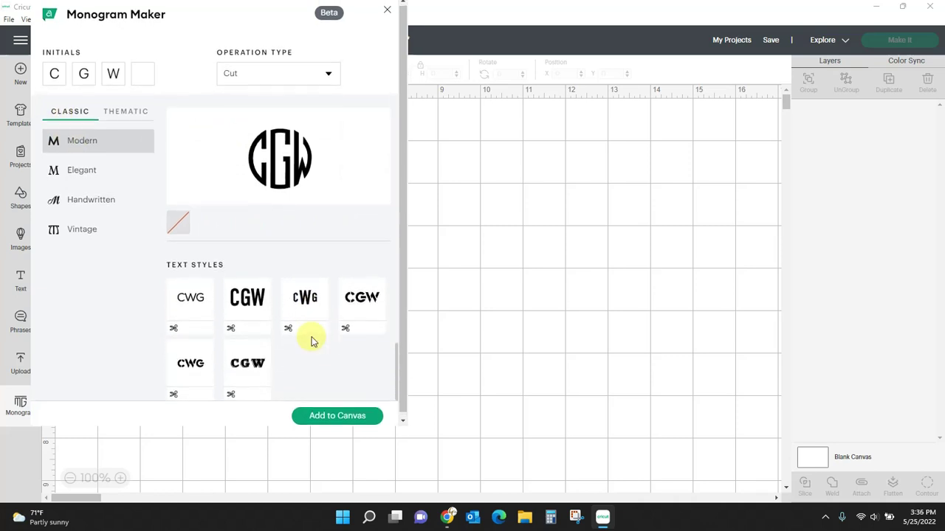
{"action": "scroll", "coordinate": [395, 355], "scroll_direction": "up", "scroll_amount": 3}
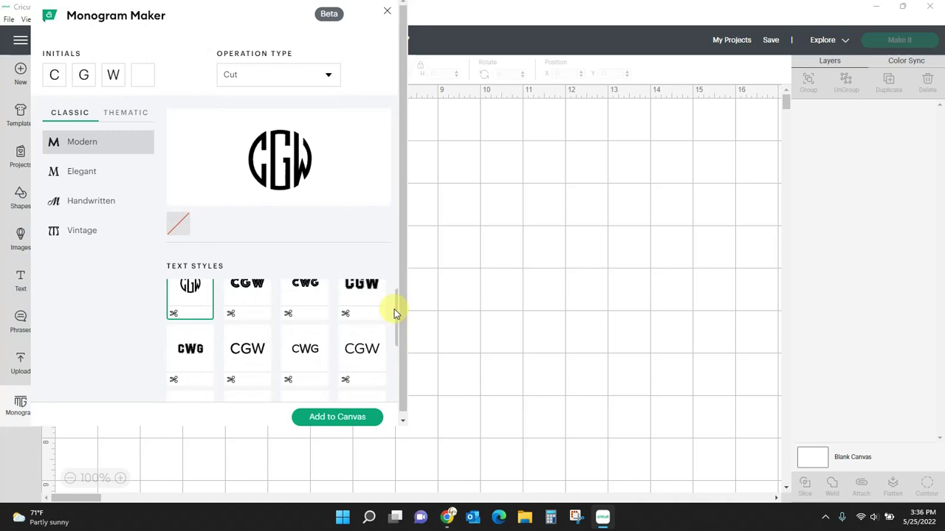
Switch to the Elegant category and preview its circle, floral and serif monogram styles.
{"action": "left_click", "coordinate": [78, 174]}
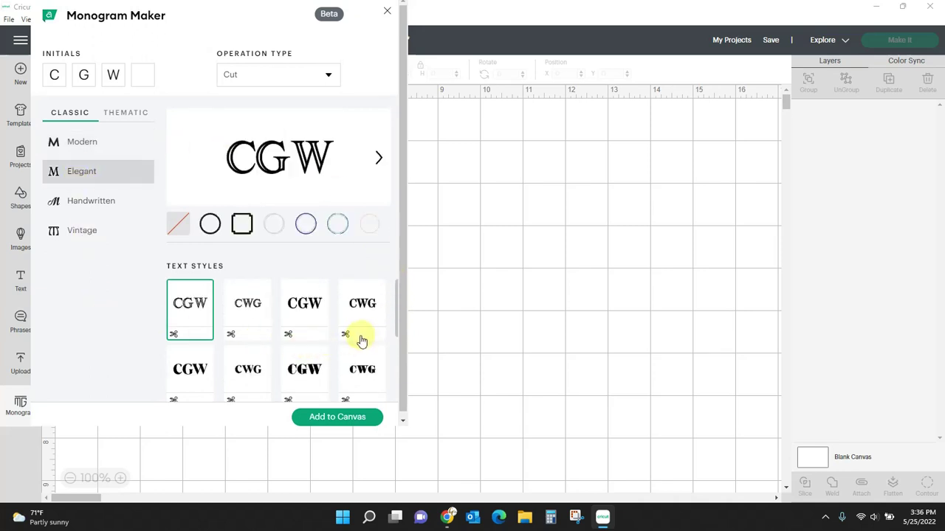
{"action": "scroll", "coordinate": [318, 356], "scroll_direction": "down", "scroll_amount": 1}
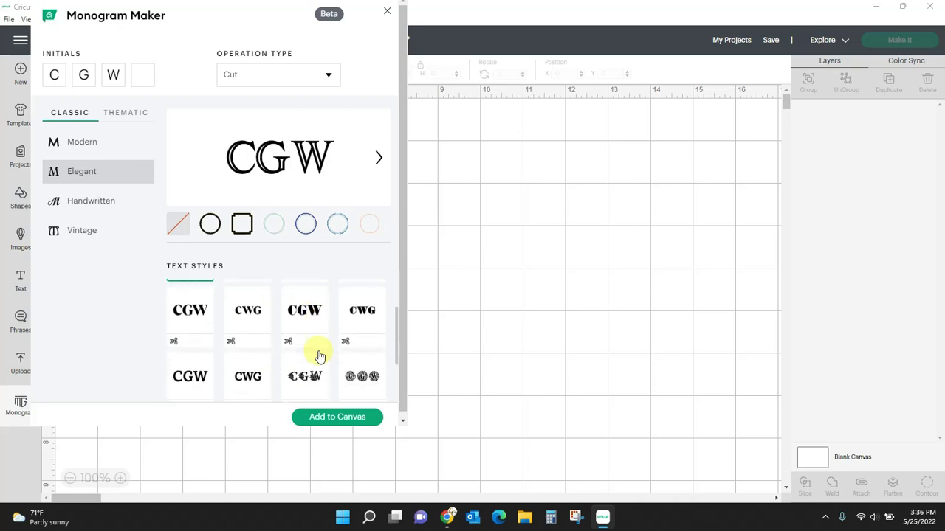
{"action": "scroll", "coordinate": [319, 357], "scroll_direction": "down", "scroll_amount": 1}
{"action": "left_click", "coordinate": [362, 324]}
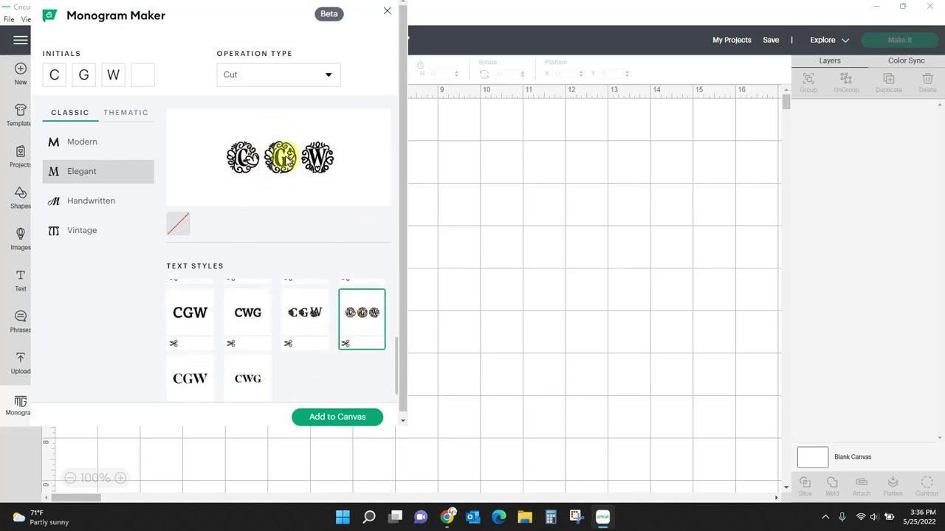
{"action": "left_click", "coordinate": [307, 320]}
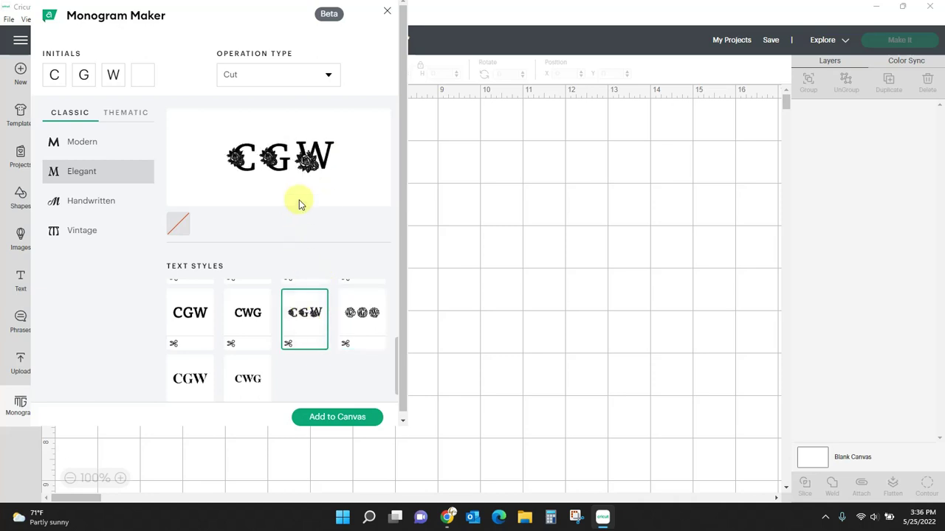
{"action": "left_click", "coordinate": [194, 319]}
{"action": "scroll", "coordinate": [292, 339], "scroll_direction": "up", "scroll_amount": 1}
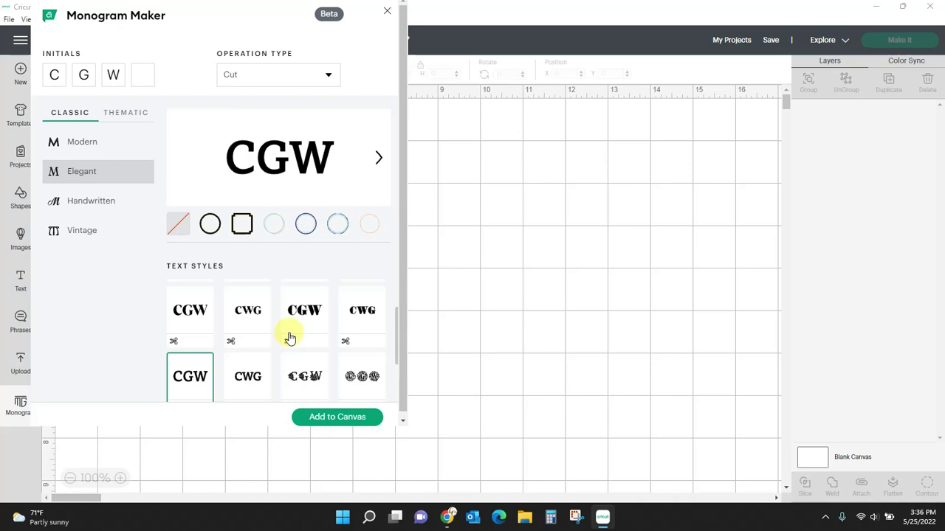
{"action": "left_click", "coordinate": [249, 313]}
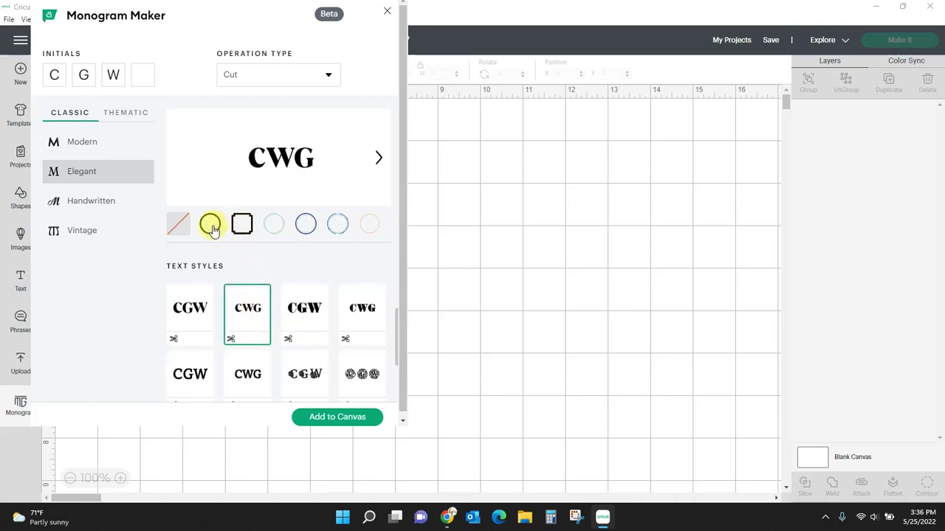
Cycle through square, circle and diamond frames, ending on the green quatrefoil.
{"action": "left_click", "coordinate": [244, 226]}
{"action": "left_click", "coordinate": [272, 228]}
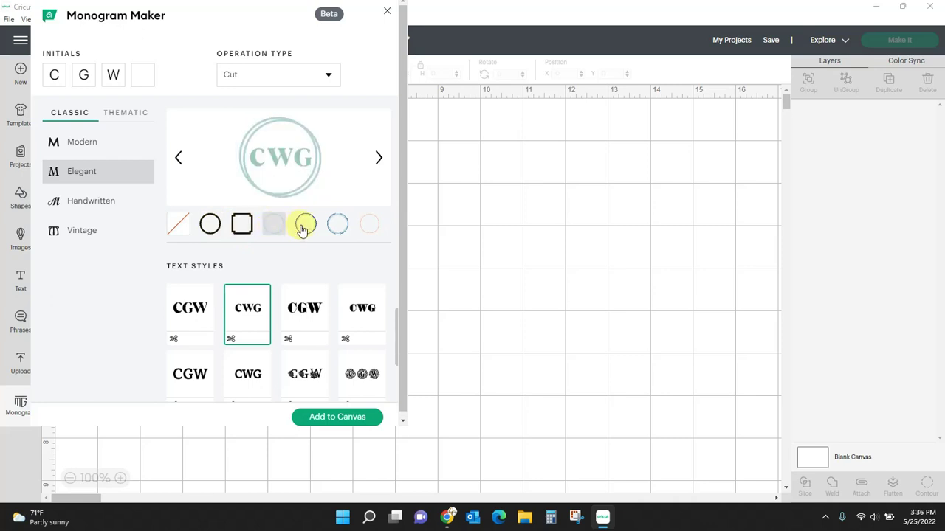
{"action": "left_click", "coordinate": [305, 226]}
{"action": "left_click", "coordinate": [334, 231]}
{"action": "left_click", "coordinate": [354, 232]}
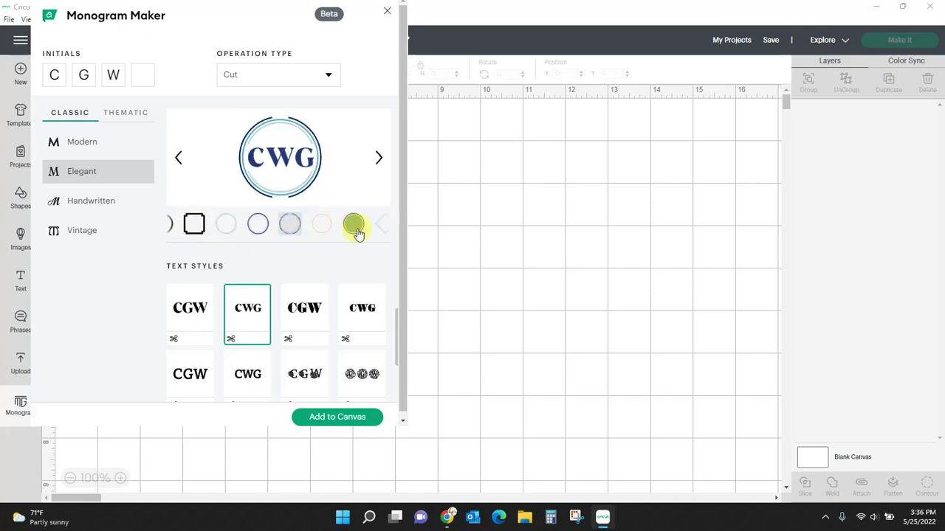
{"action": "left_click", "coordinate": [358, 233]}
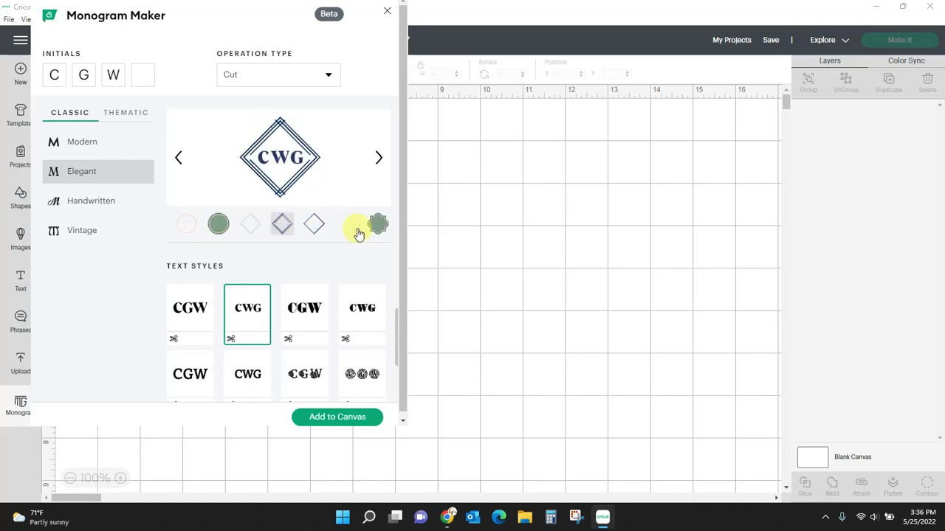
{"action": "left_click", "coordinate": [375, 232]}
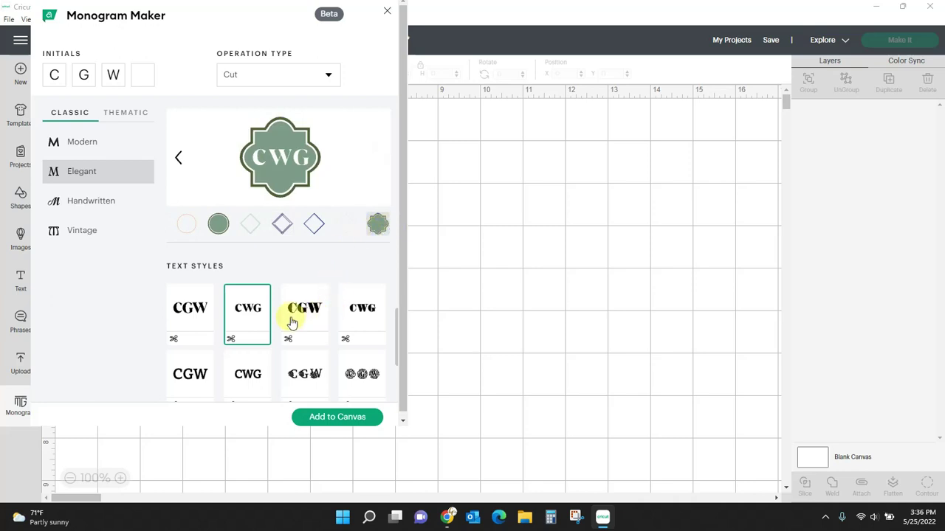
Switch to Handwritten lettering and settle on the bold script CGW style.
{"action": "left_click", "coordinate": [108, 211]}
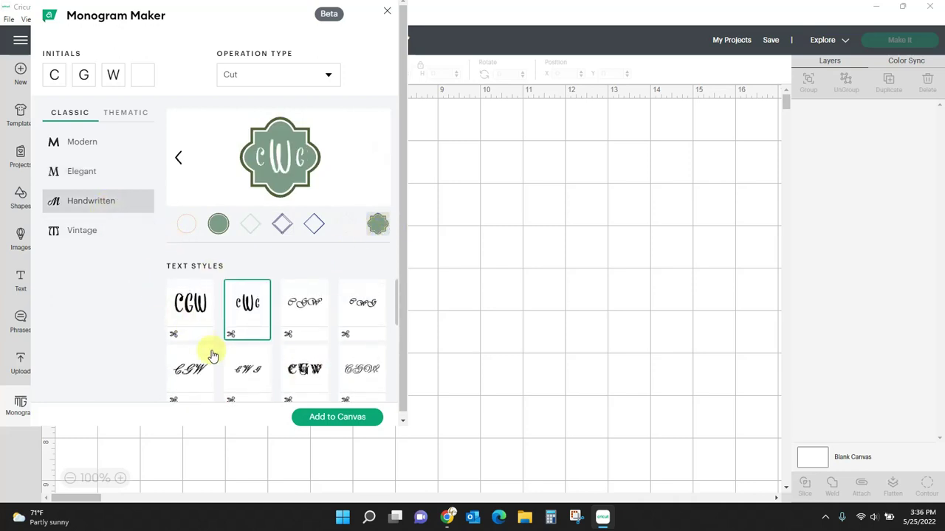
{"action": "left_click", "coordinate": [304, 302]}
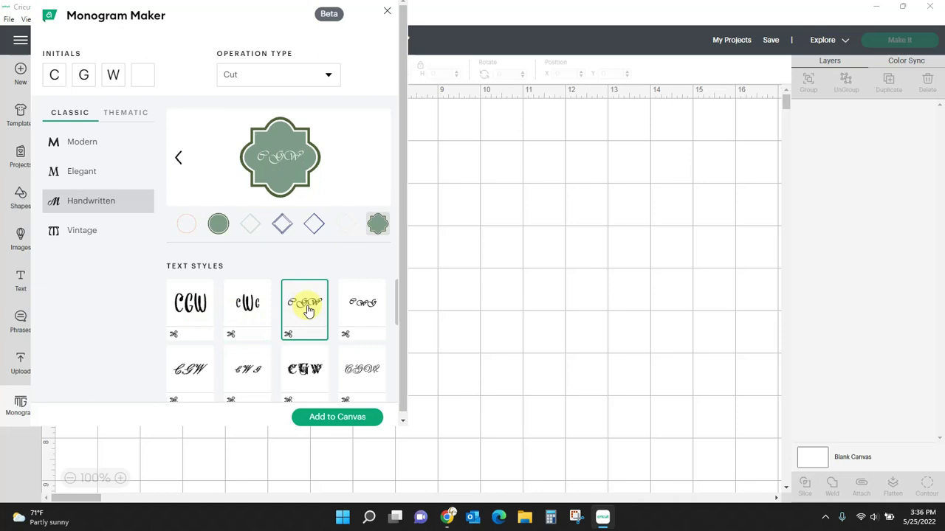
{"action": "left_click", "coordinate": [253, 369]}
{"action": "scroll", "coordinate": [256, 364], "scroll_direction": "down", "scroll_amount": 2}
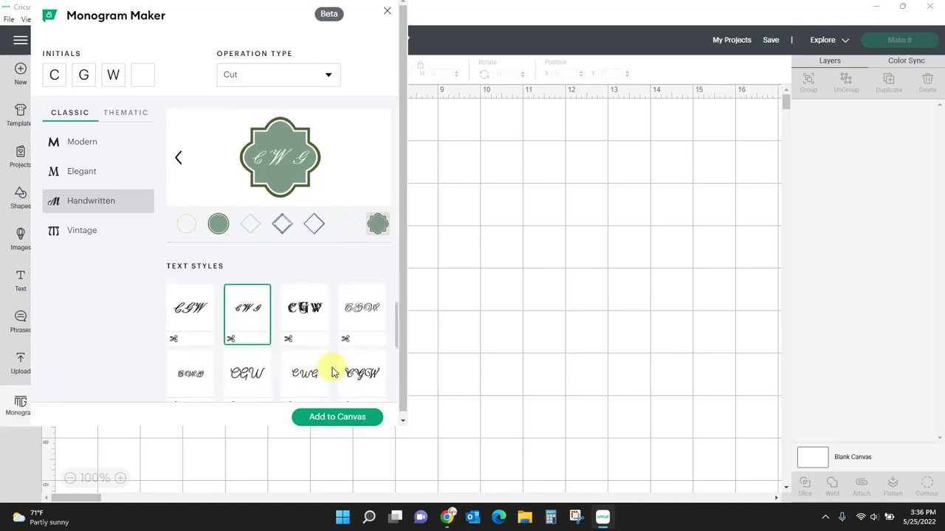
{"action": "left_click", "coordinate": [310, 374]}
{"action": "scroll", "coordinate": [222, 355], "scroll_direction": "down", "scroll_amount": 1}
{"action": "left_click", "coordinate": [245, 383]}
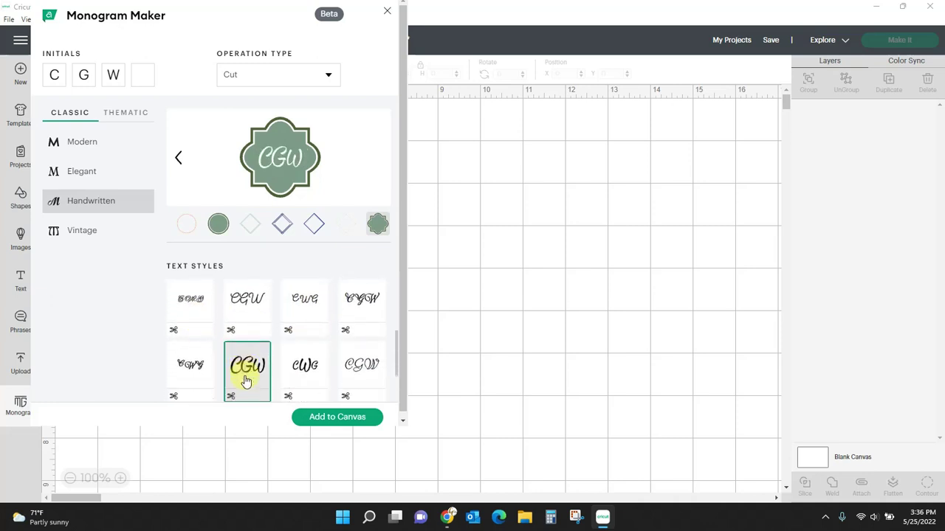
{"action": "scroll", "coordinate": [246, 382], "scroll_direction": "down", "scroll_amount": 1}
Replace the frame with a bold circle frame, then move to the Vintage category.
{"action": "left_click", "coordinate": [189, 228]}
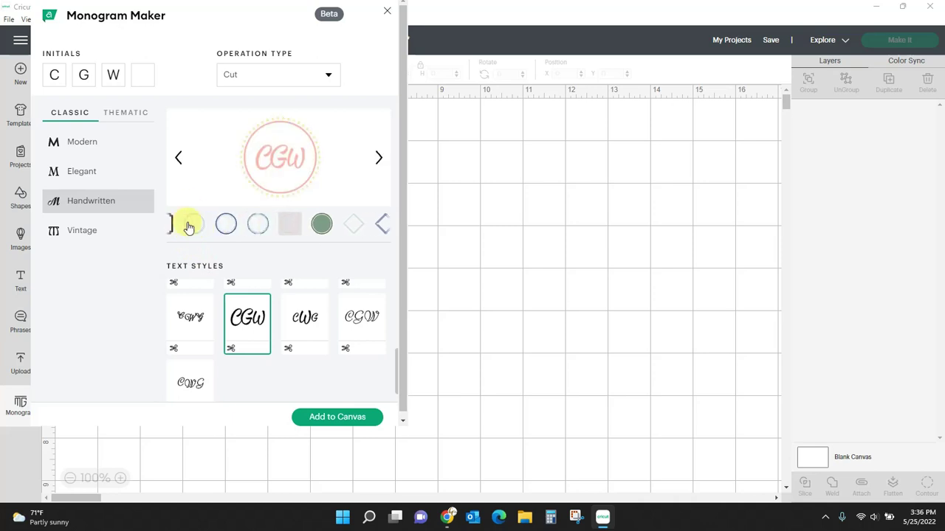
{"action": "left_click", "coordinate": [188, 229]}
{"action": "left_click", "coordinate": [186, 230]}
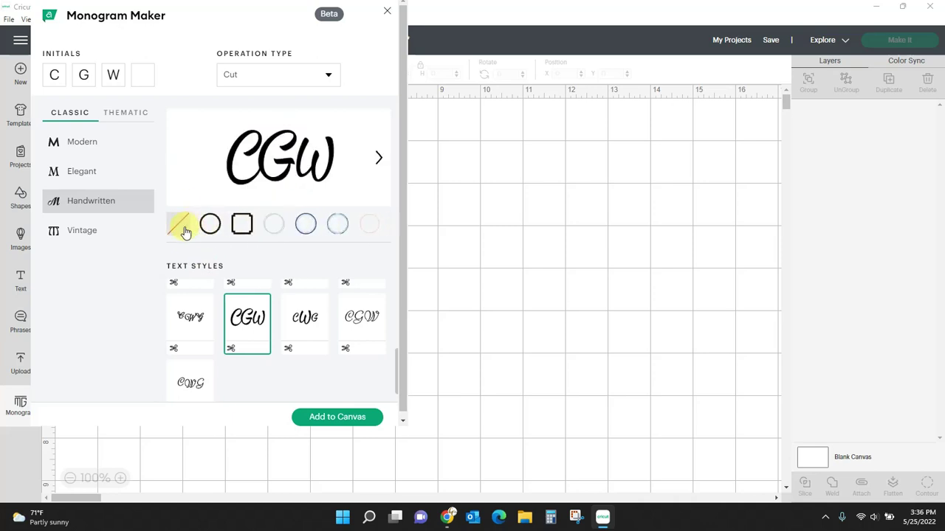
{"action": "left_click", "coordinate": [210, 229]}
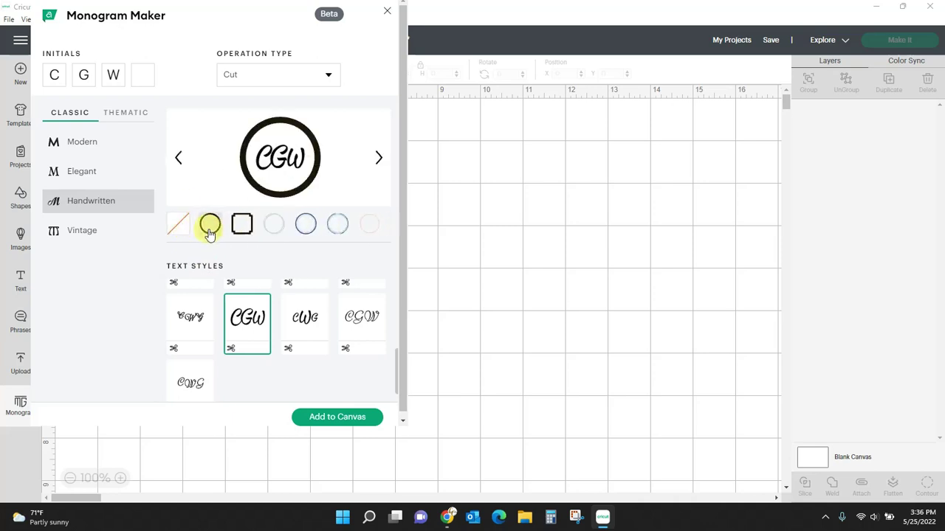
{"action": "left_click", "coordinate": [81, 233]}
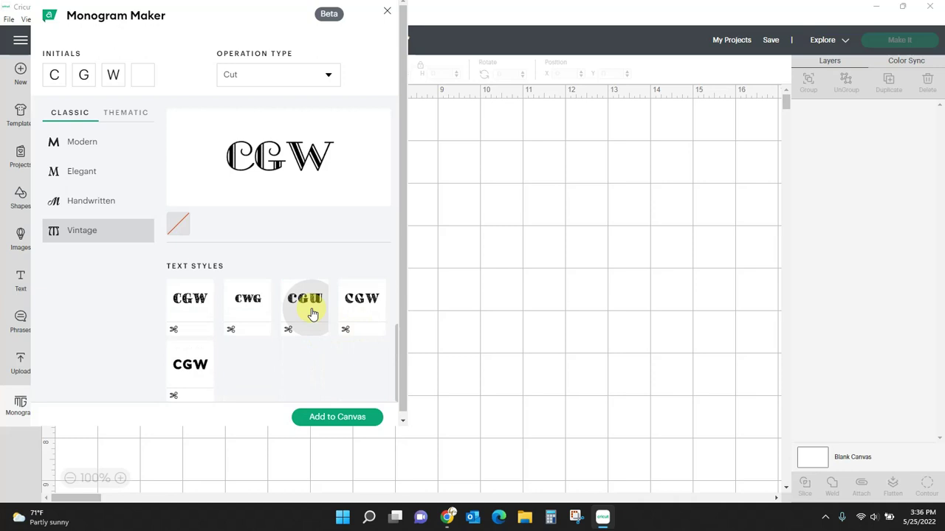
Preview striped and starred Vintage lettering, then return to the Modern circle CGW style.
{"action": "left_click", "coordinate": [311, 313]}
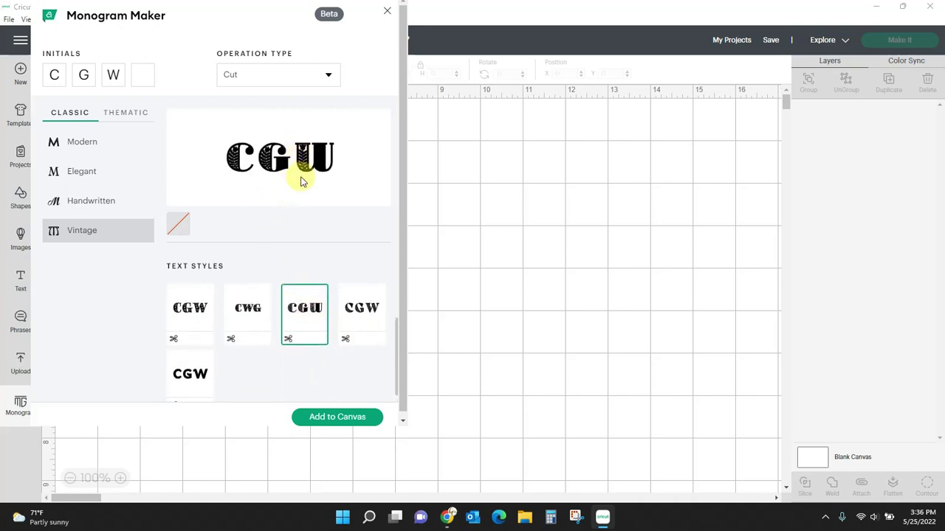
{"action": "left_click", "coordinate": [186, 311]}
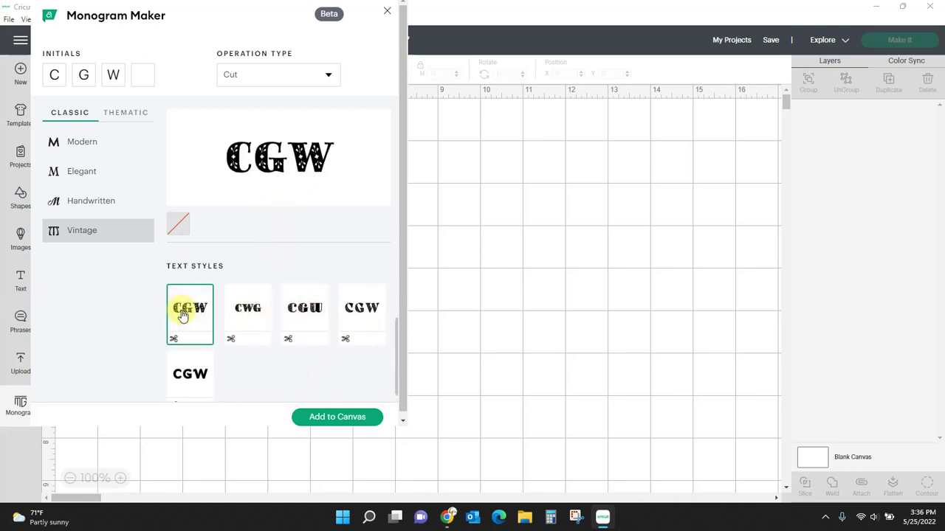
{"action": "scroll", "coordinate": [284, 317], "scroll_direction": "up", "scroll_amount": 1}
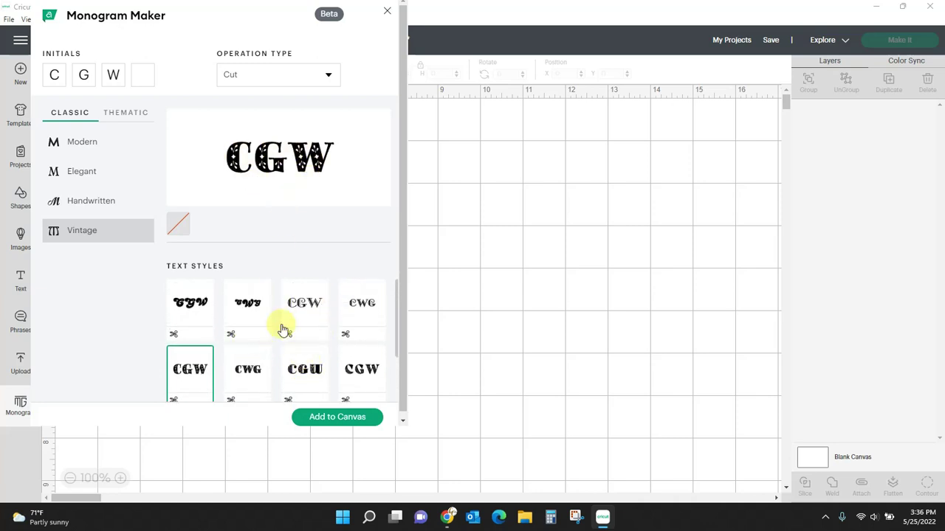
{"action": "left_click", "coordinate": [79, 148]}
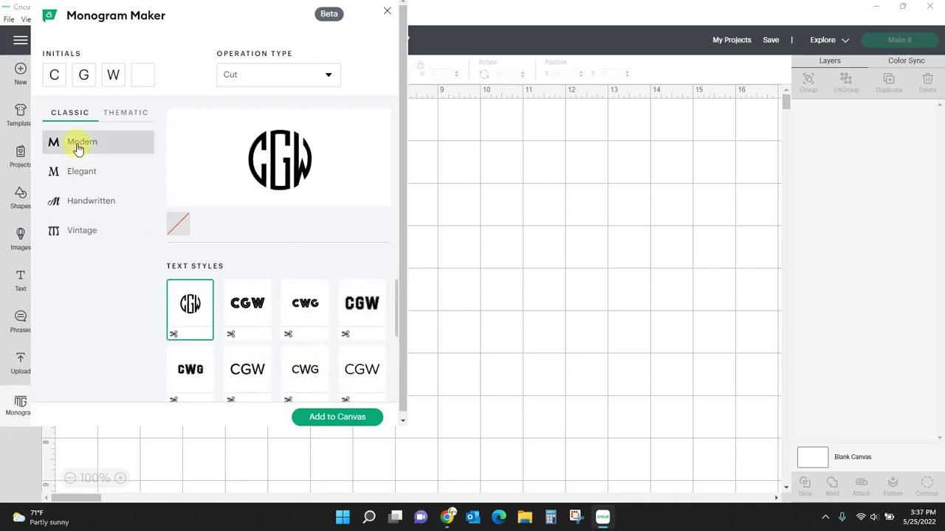
Show the Thematic designs and preview floral rectangle, leafy and floral wreath, and scroll frames.
{"action": "left_click", "coordinate": [124, 115]}
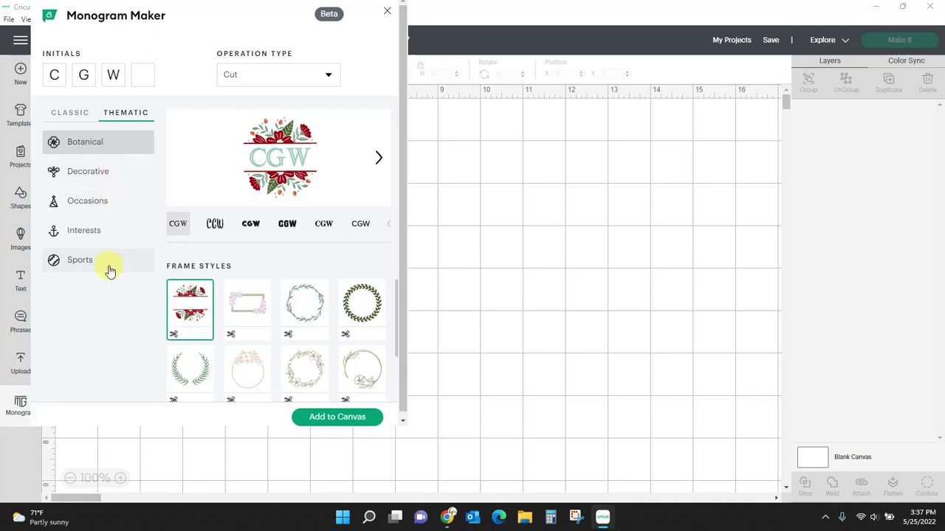
{"action": "left_click", "coordinate": [244, 309]}
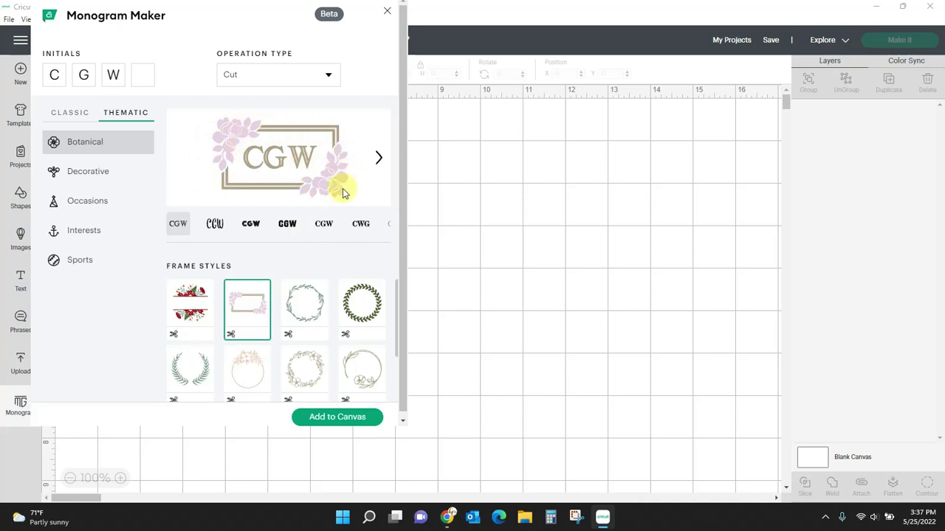
{"action": "left_click", "coordinate": [311, 306]}
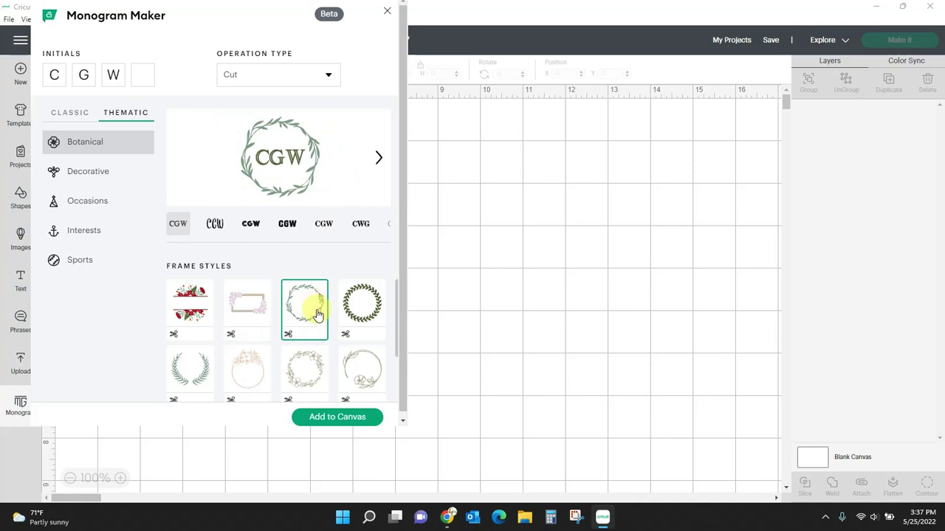
{"action": "left_click", "coordinate": [362, 310]}
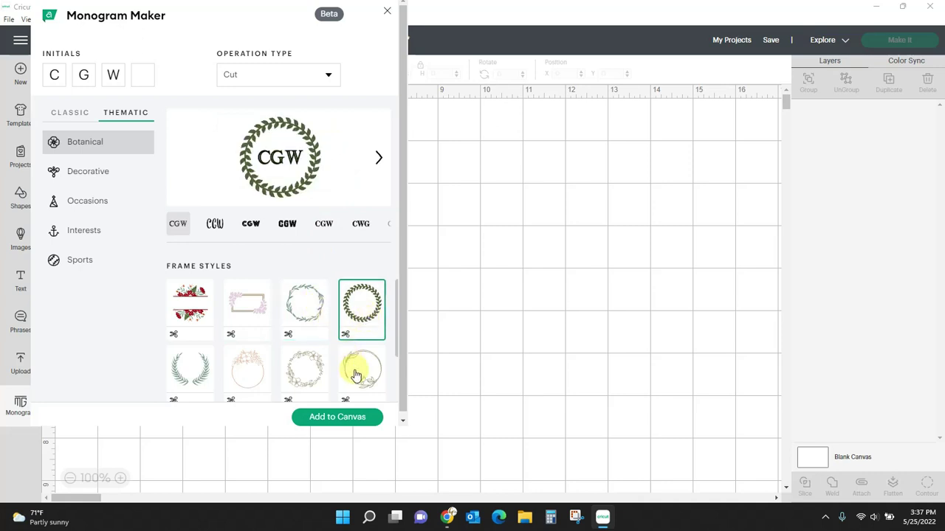
{"action": "left_click", "coordinate": [355, 375]}
{"action": "scroll", "coordinate": [354, 368], "scroll_direction": "down", "scroll_amount": 2}
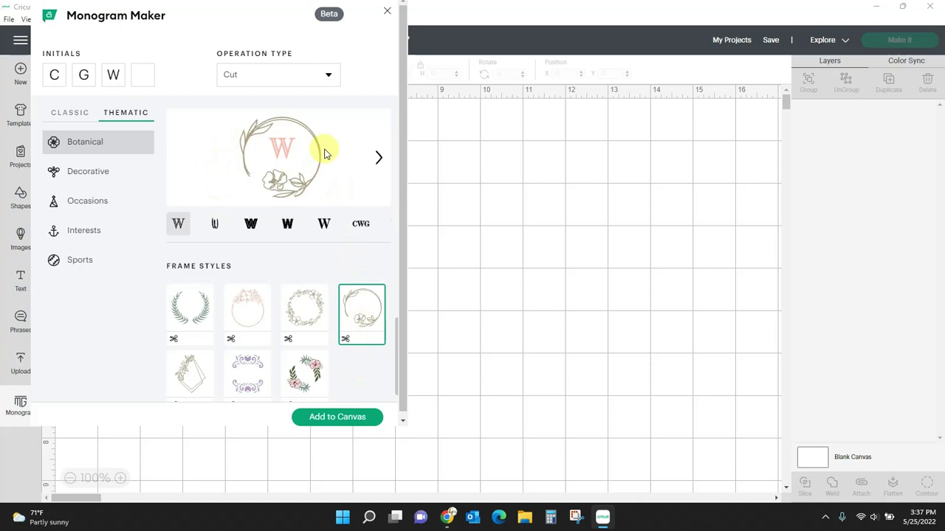
{"action": "left_click", "coordinate": [310, 369]}
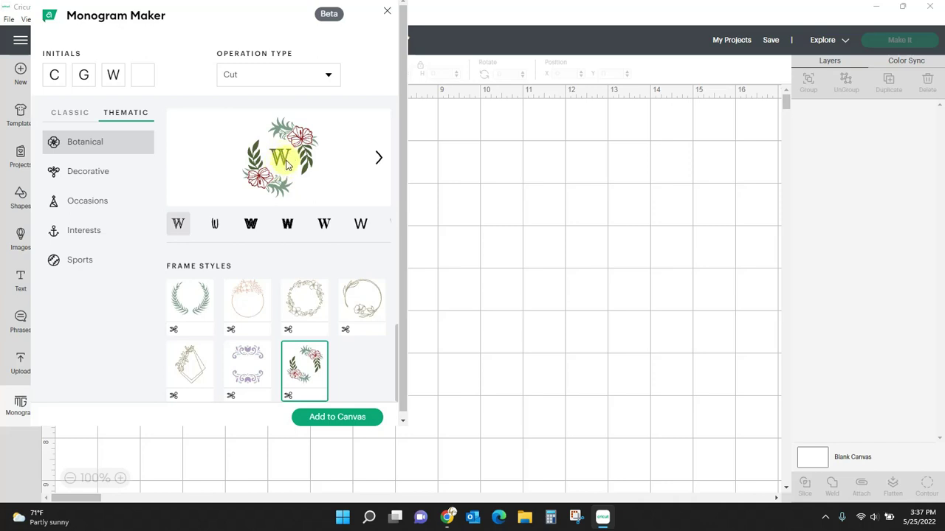
{"action": "scroll", "coordinate": [248, 289], "scroll_direction": "up", "scroll_amount": 2}
{"action": "left_click", "coordinate": [245, 301]}
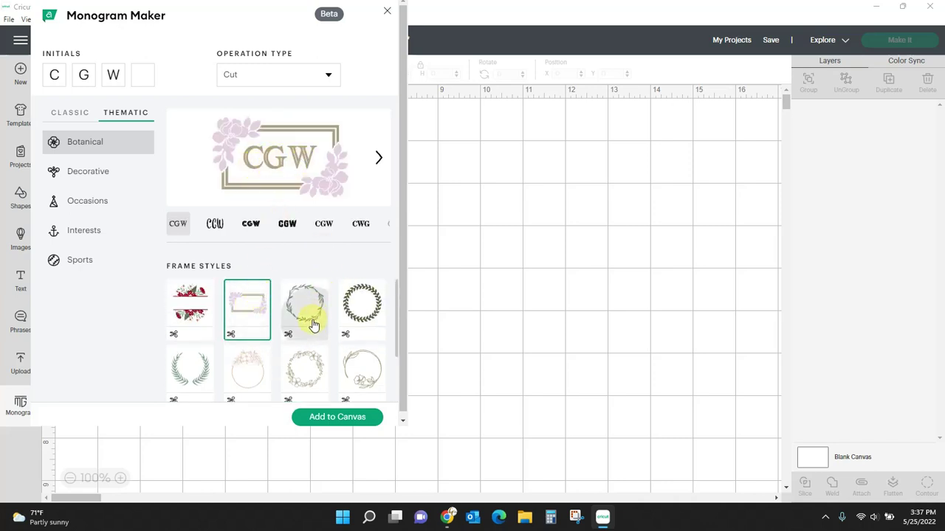
{"action": "left_click", "coordinate": [312, 307]}
{"action": "left_click", "coordinate": [315, 381]}
{"action": "scroll", "coordinate": [314, 376], "scroll_direction": "down", "scroll_amount": 1}
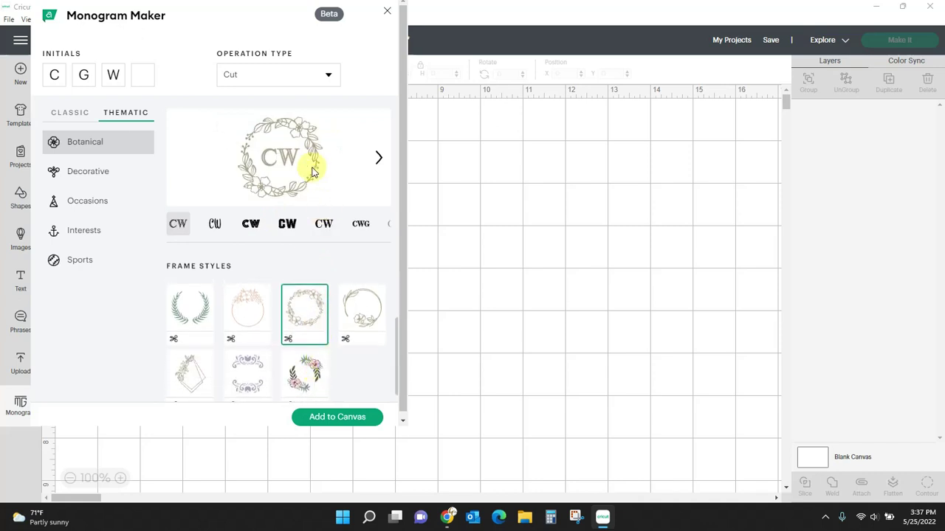
{"action": "left_click", "coordinate": [249, 362]}
{"action": "scroll", "coordinate": [255, 362], "scroll_direction": "down", "scroll_amount": 1}
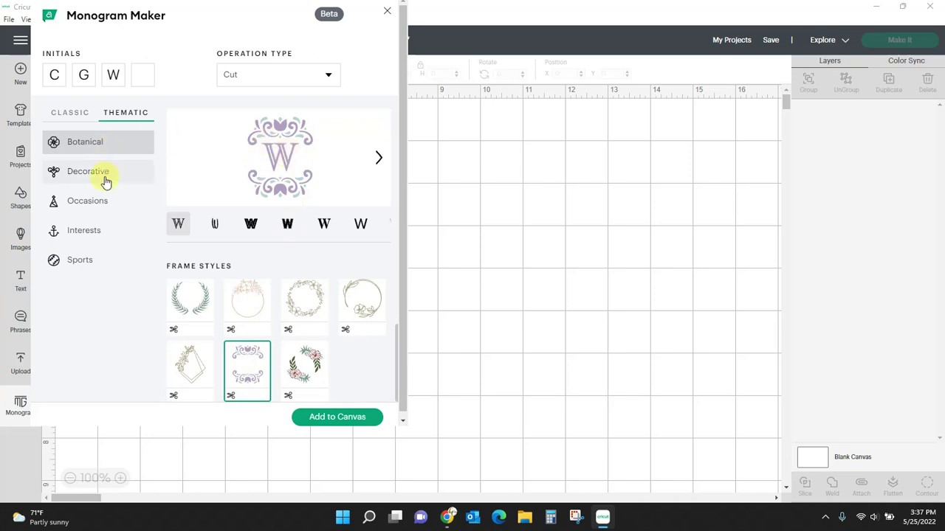
Try several script and bold W letter styles, then show the Decorative designs.
{"action": "left_click", "coordinate": [214, 224]}
{"action": "left_click", "coordinate": [251, 225]}
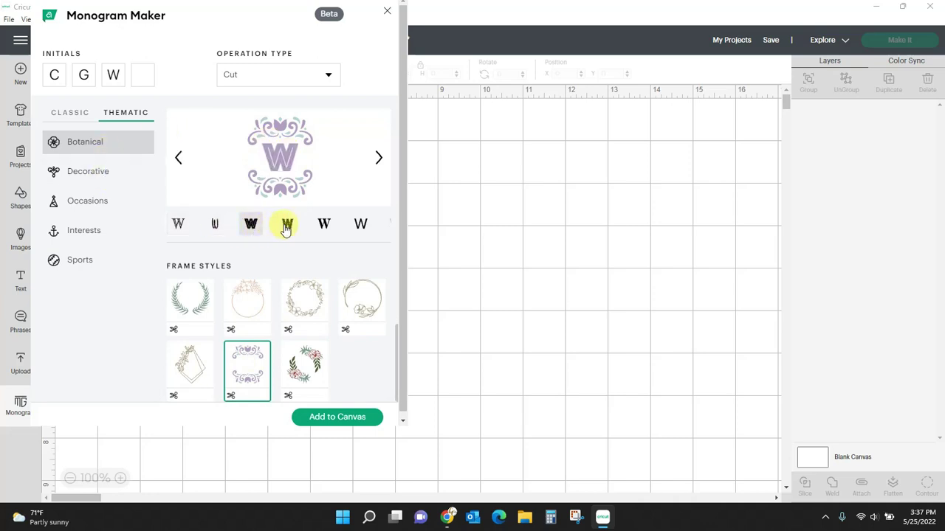
{"action": "left_click", "coordinate": [286, 225]}
{"action": "left_click", "coordinate": [325, 225]}
{"action": "left_click", "coordinate": [361, 225]}
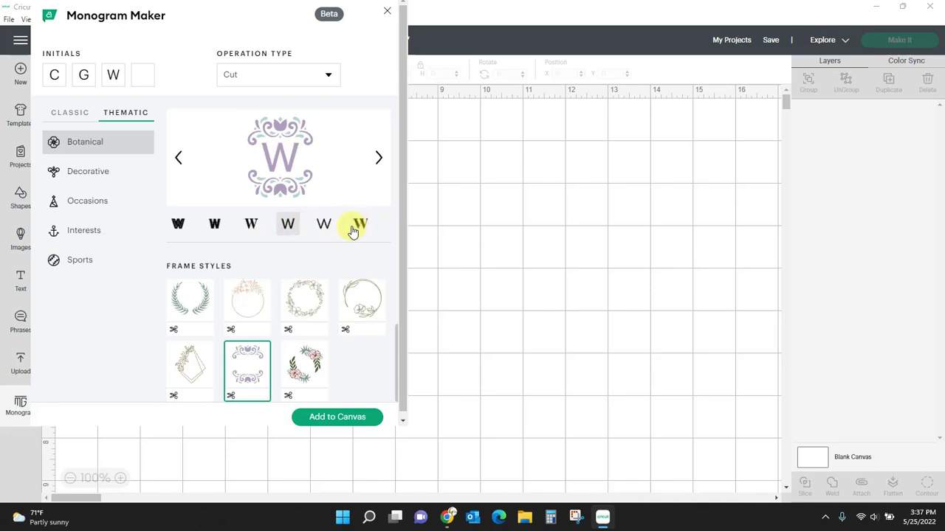
{"action": "left_click", "coordinate": [323, 225]}
{"action": "left_click", "coordinate": [252, 225]}
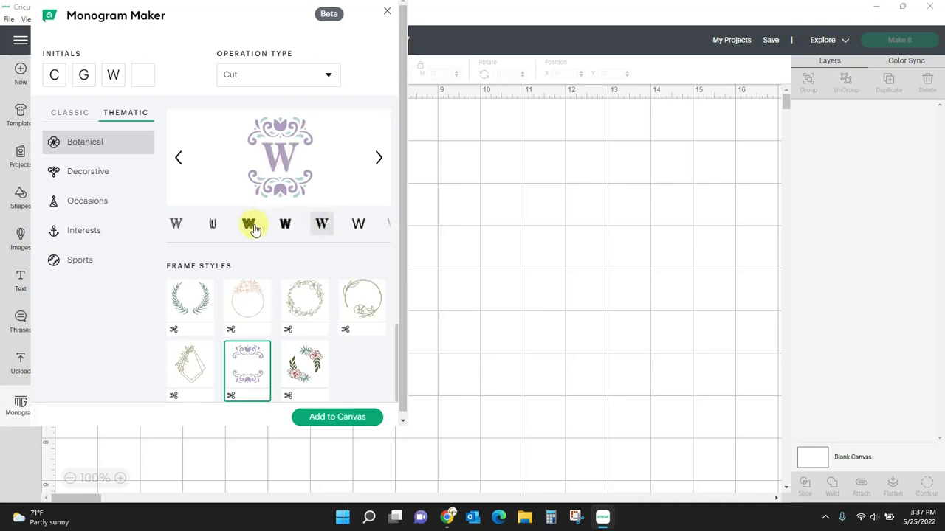
{"action": "left_click", "coordinate": [111, 174]}
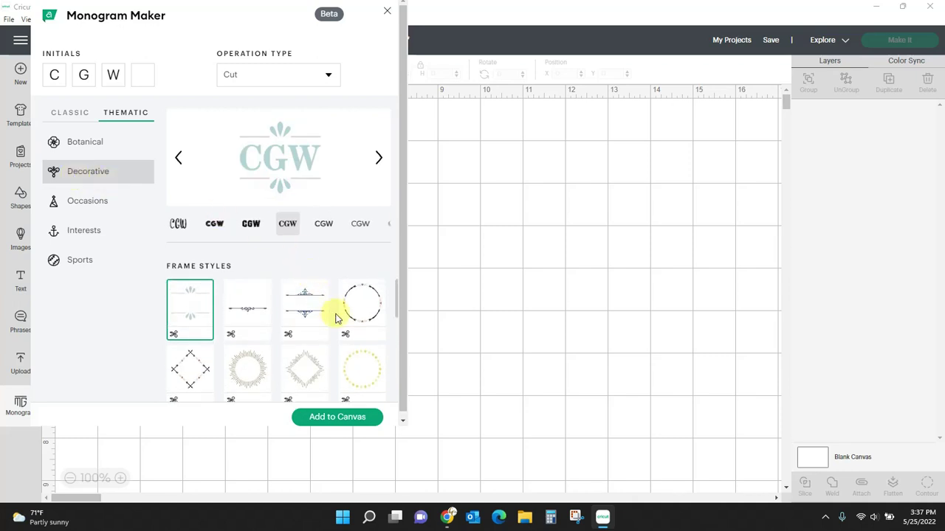
Preview sunburst, moon-and-stars, diamond, mandala and wreath frames, then switch to Occasions.
{"action": "left_click", "coordinate": [316, 369]}
{"action": "scroll", "coordinate": [317, 362], "scroll_direction": "down", "scroll_amount": 2}
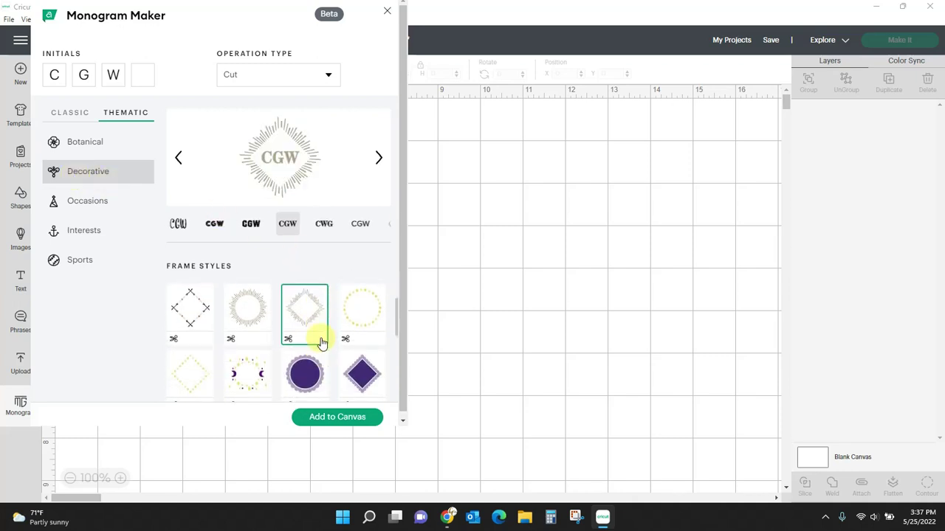
{"action": "left_click", "coordinate": [253, 373]}
{"action": "scroll", "coordinate": [253, 378], "scroll_direction": "down", "scroll_amount": 2}
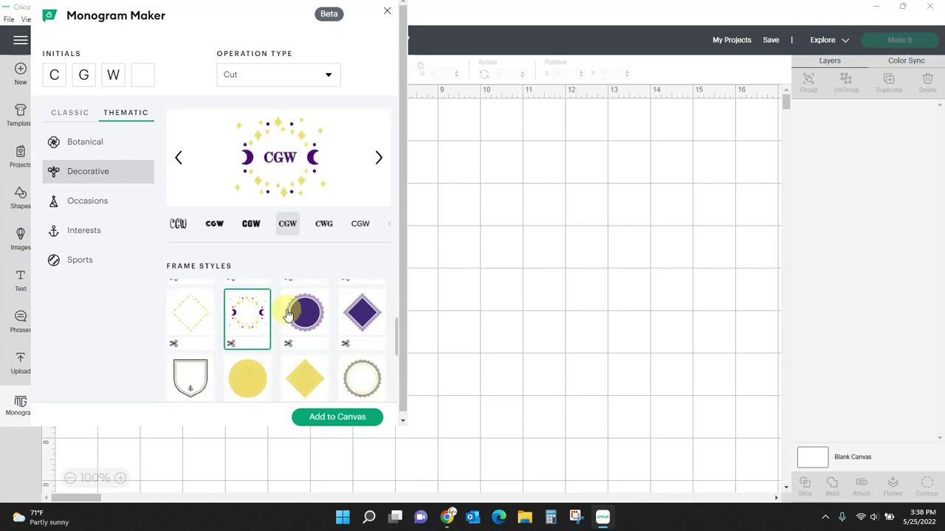
{"action": "left_click", "coordinate": [308, 378]}
{"action": "scroll", "coordinate": [311, 383], "scroll_direction": "down", "scroll_amount": 2}
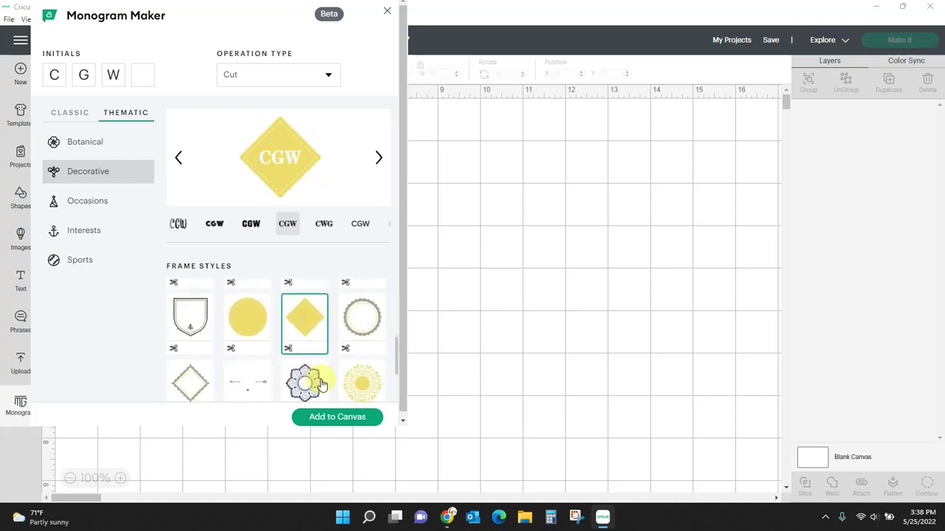
{"action": "left_click", "coordinate": [310, 384]}
{"action": "scroll", "coordinate": [313, 384], "scroll_direction": "down", "scroll_amount": 2}
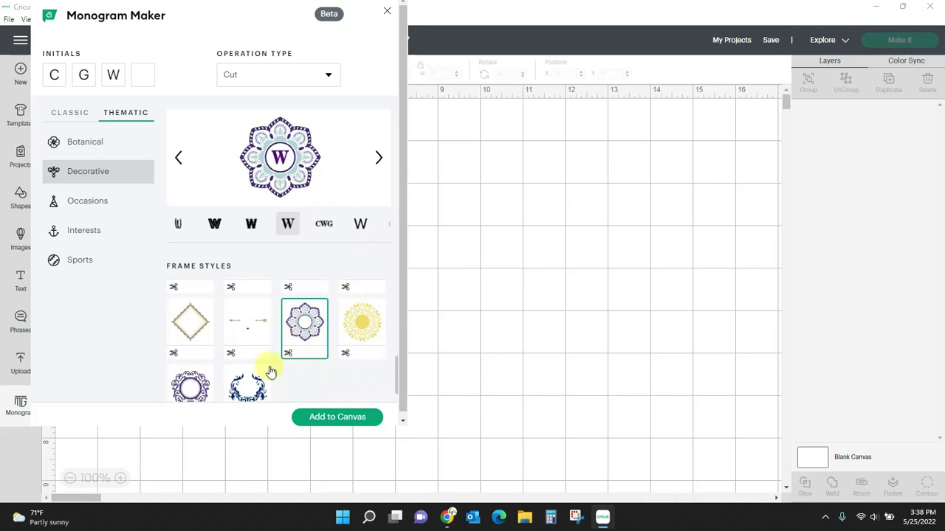
{"action": "left_click", "coordinate": [249, 385]}
{"action": "scroll", "coordinate": [255, 378], "scroll_direction": "down", "scroll_amount": 2}
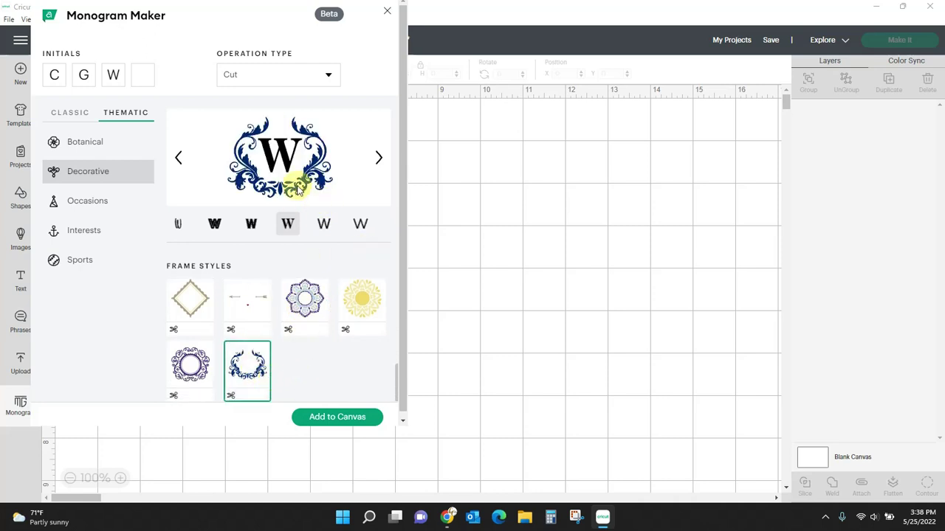
{"action": "left_click", "coordinate": [362, 309]}
{"action": "scroll", "coordinate": [361, 310], "scroll_direction": "up", "scroll_amount": 1}
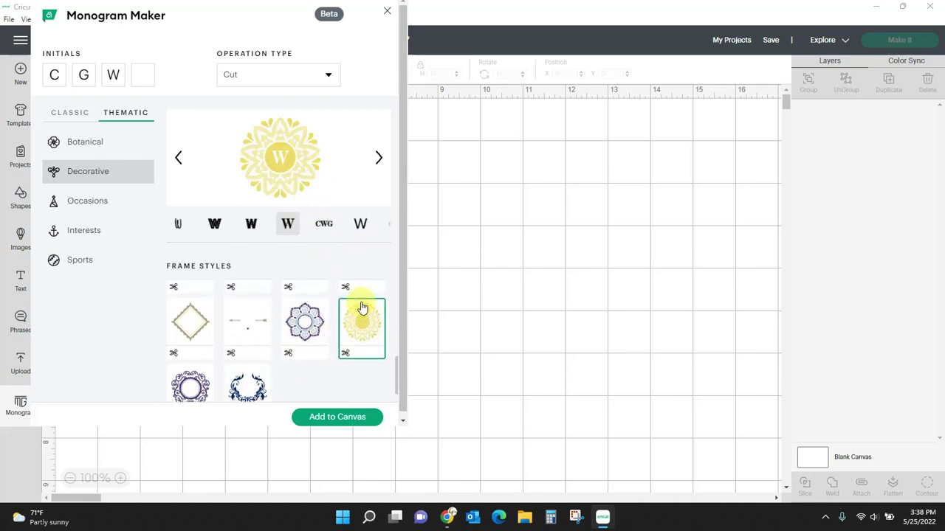
{"action": "left_click", "coordinate": [101, 201]}
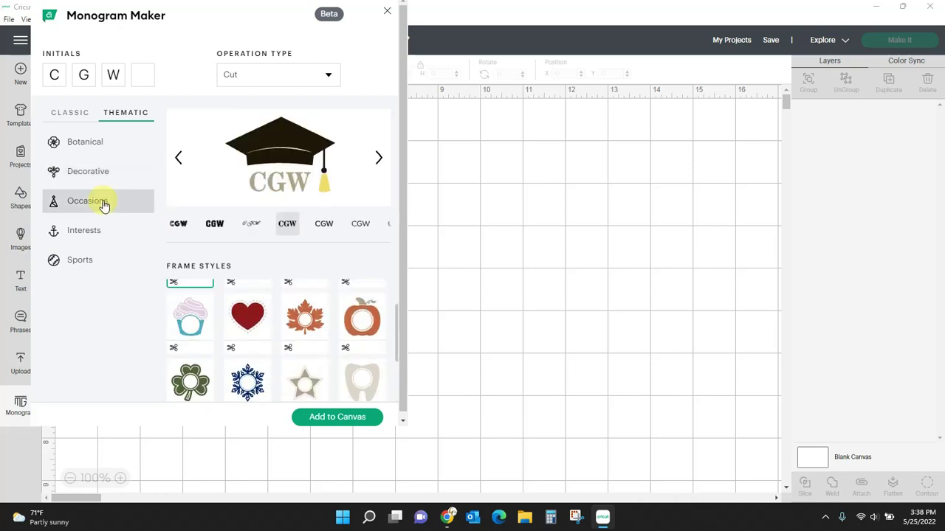
Switch CGW to a sans font and preview apple, maple leaf, snowflake, tooth, tree and angel-wings frames.
{"action": "scroll", "coordinate": [191, 310], "scroll_direction": "up", "scroll_amount": 2}
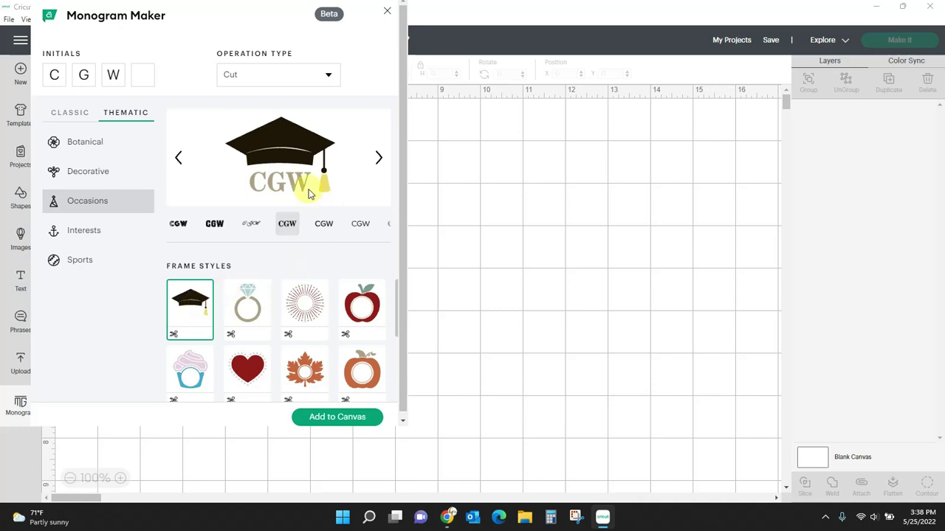
{"action": "left_click", "coordinate": [323, 224]}
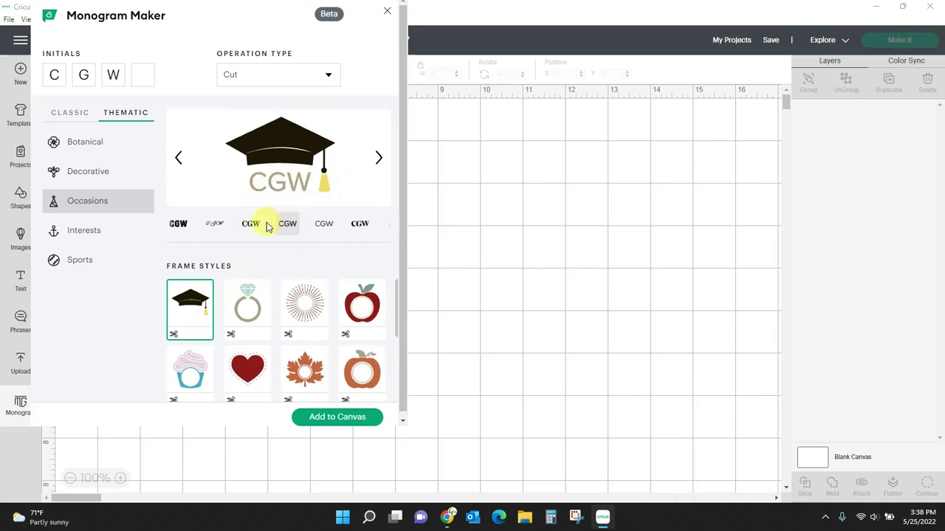
{"action": "left_click", "coordinate": [361, 304]}
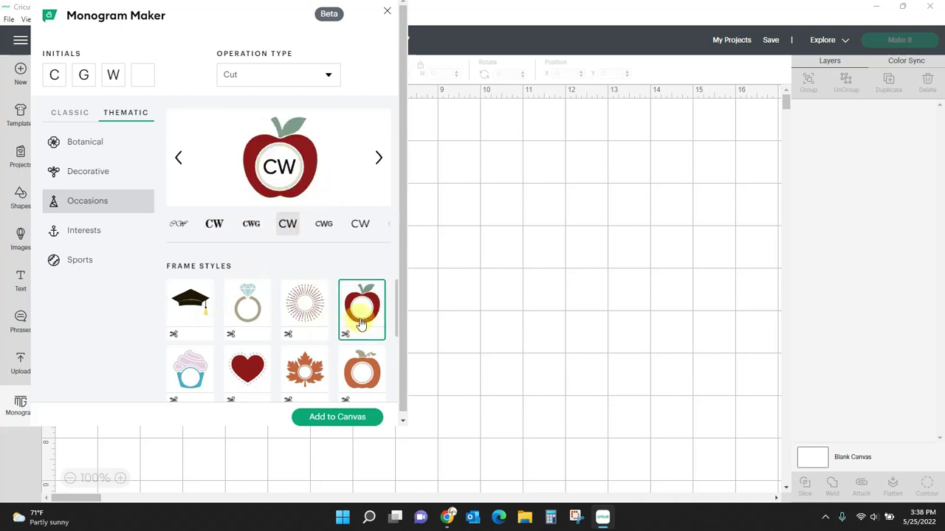
{"action": "left_click", "coordinate": [327, 369]}
{"action": "scroll", "coordinate": [318, 366], "scroll_direction": "down", "scroll_amount": 3}
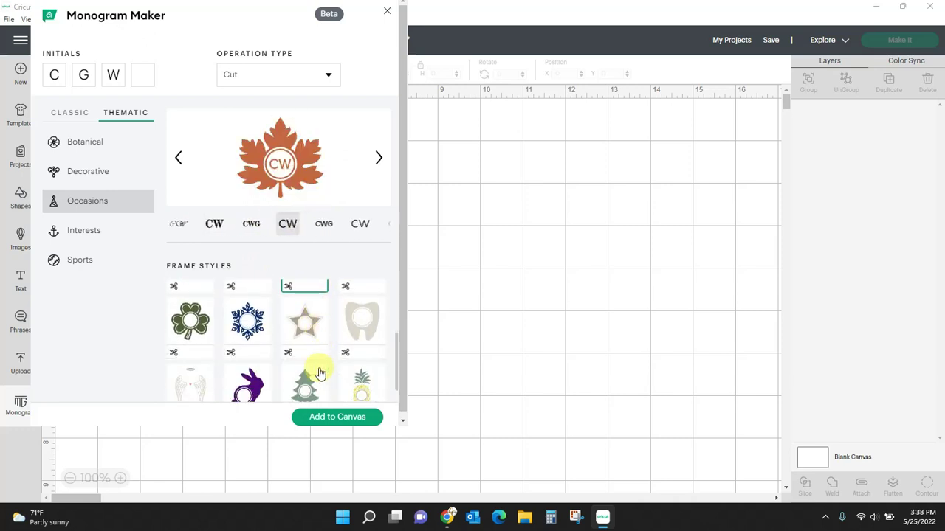
{"action": "left_click", "coordinate": [265, 316]}
{"action": "left_click", "coordinate": [361, 313]}
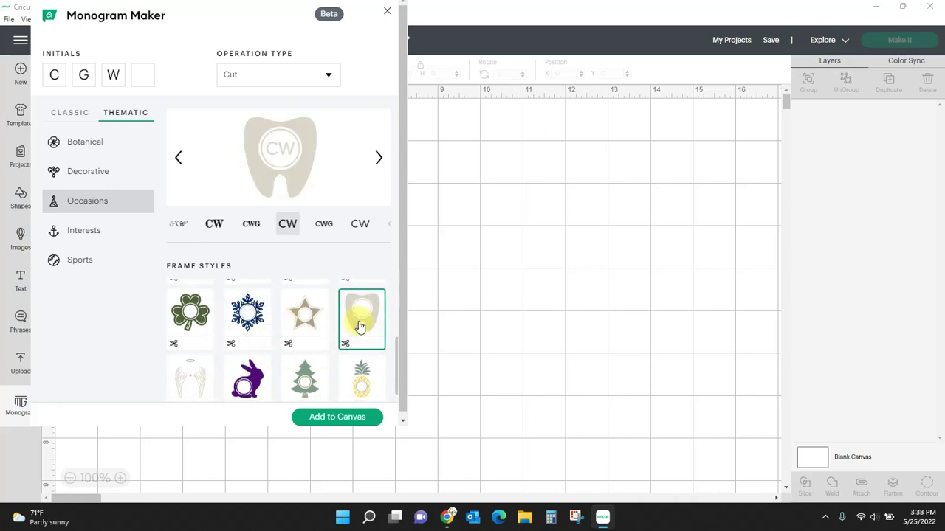
{"action": "left_click", "coordinate": [306, 376]}
{"action": "scroll", "coordinate": [296, 380], "scroll_direction": "down", "scroll_amount": 1}
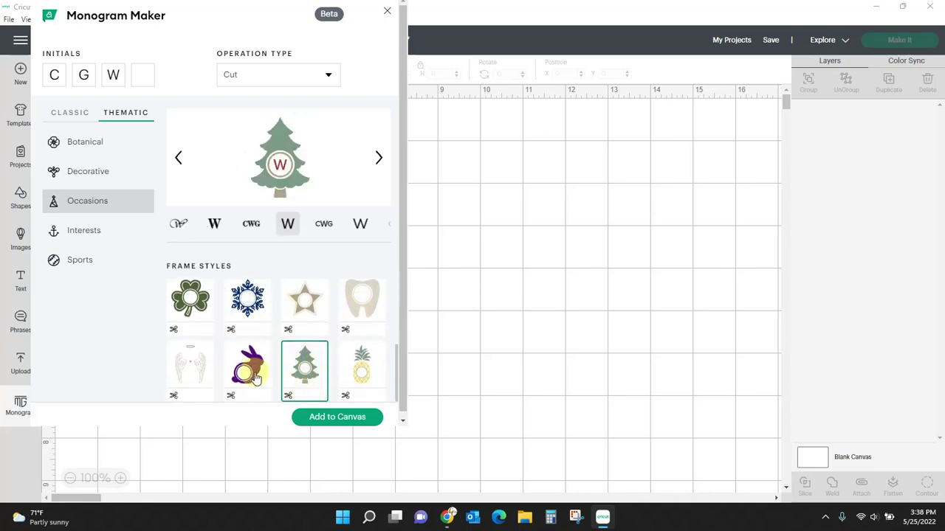
{"action": "left_click", "coordinate": [201, 367]}
{"action": "scroll", "coordinate": [310, 348], "scroll_direction": "down", "scroll_amount": 1}
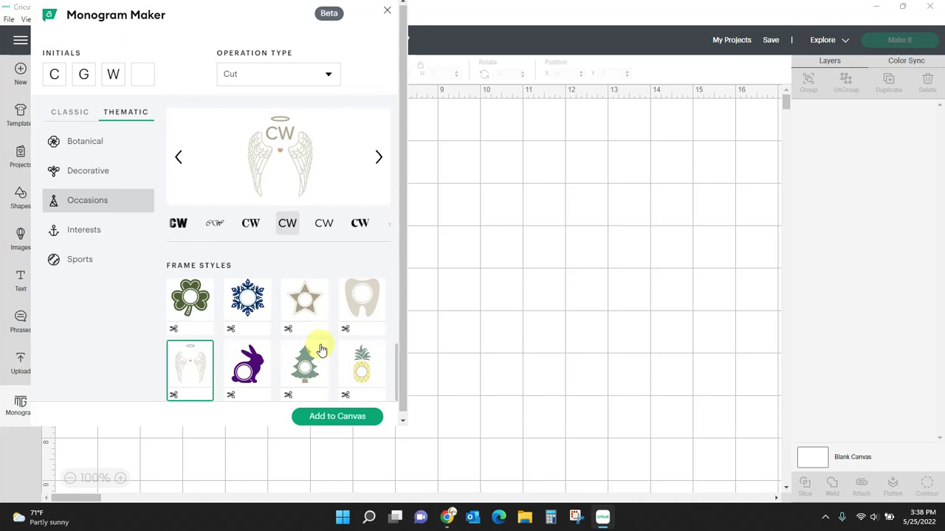
Preview Interests frames—heartbeat, watering can, flamingo, scissors—then switch to Sports designs.
{"action": "left_click", "coordinate": [82, 226]}
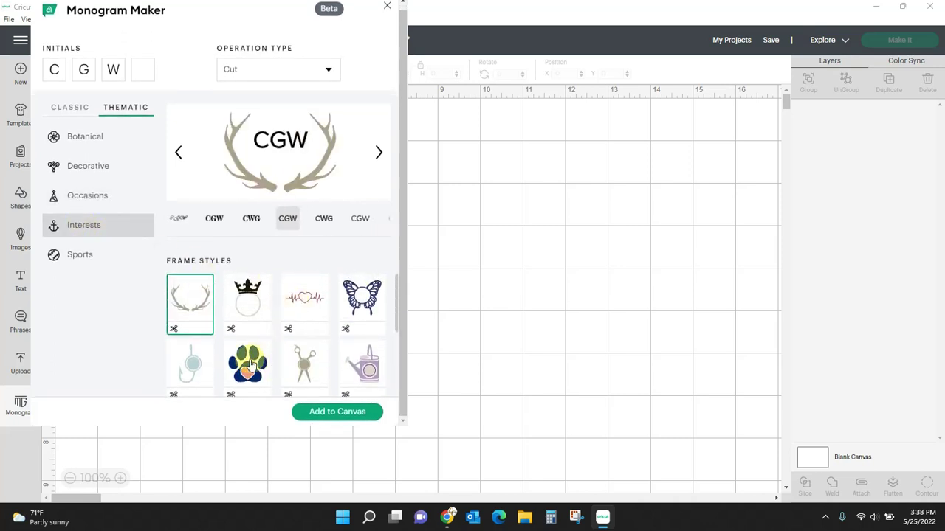
{"action": "left_click", "coordinate": [306, 303]}
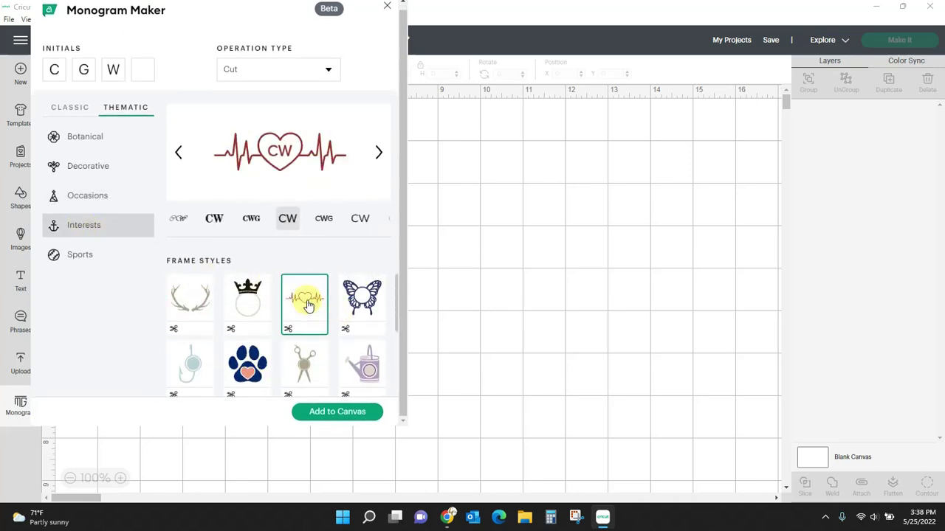
{"action": "left_click", "coordinate": [360, 362]}
{"action": "scroll", "coordinate": [356, 365], "scroll_direction": "down", "scroll_amount": 2}
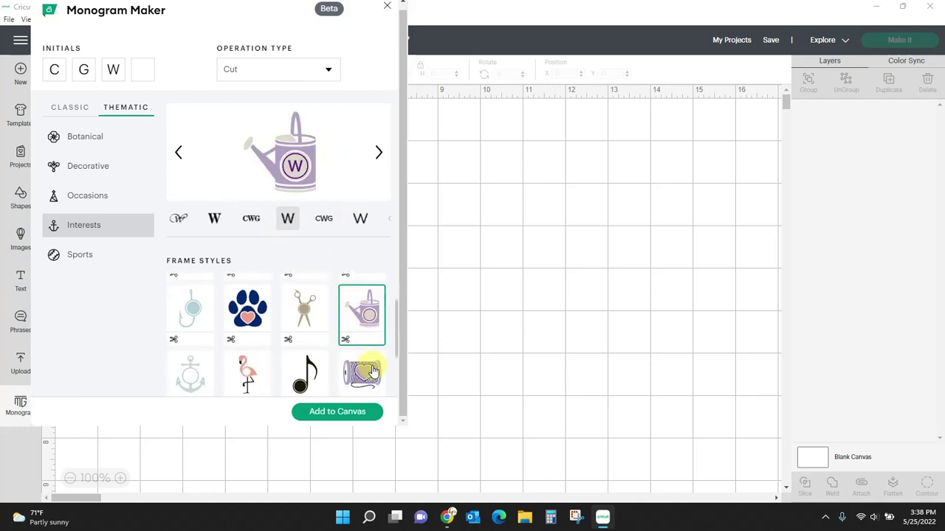
{"action": "left_click", "coordinate": [255, 375]}
{"action": "scroll", "coordinate": [264, 380], "scroll_direction": "down", "scroll_amount": 2}
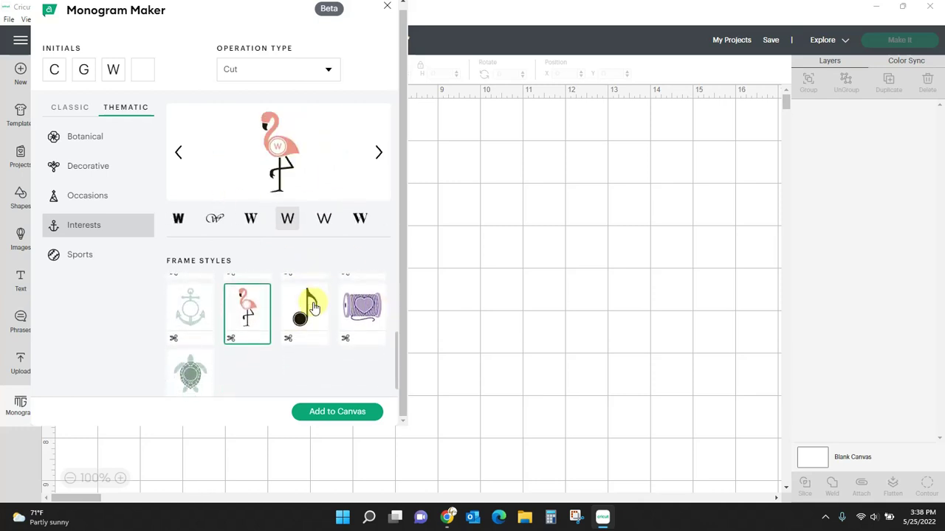
{"action": "scroll", "coordinate": [310, 316], "scroll_direction": "up", "scroll_amount": 4}
{"action": "left_click", "coordinate": [304, 361]}
{"action": "scroll", "coordinate": [304, 362], "scroll_direction": "down", "scroll_amount": 2}
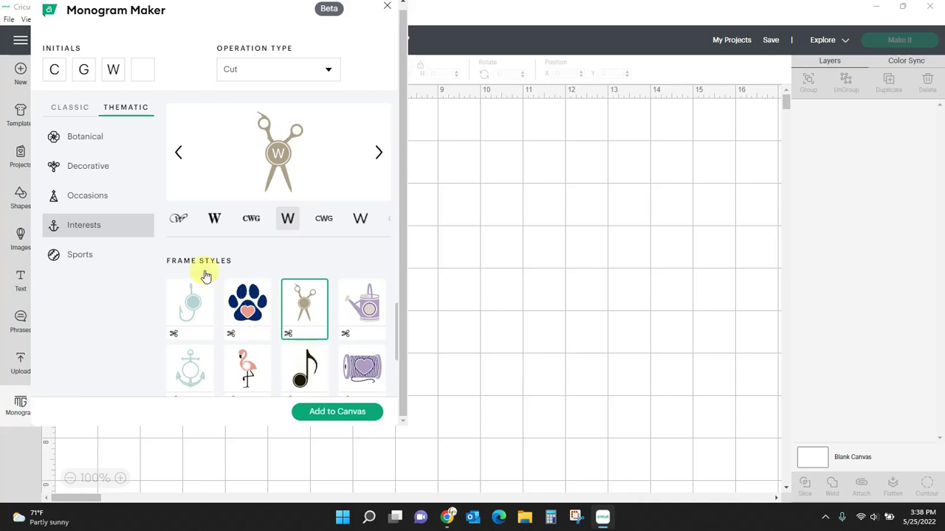
{"action": "left_click", "coordinate": [82, 256]}
Preview the Sports dumbbell frame and set the CGW initials to a bold condensed font.
{"action": "scroll", "coordinate": [249, 354], "scroll_direction": "up", "scroll_amount": 1}
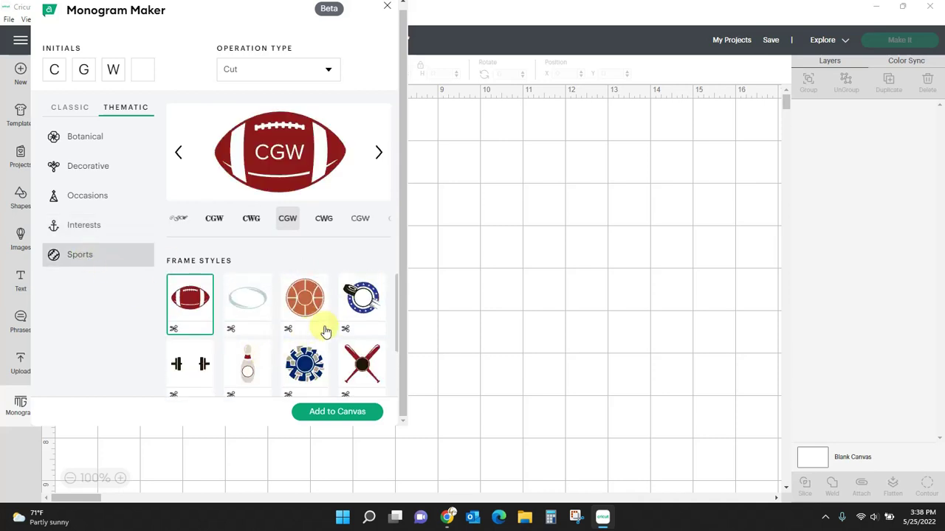
{"action": "scroll", "coordinate": [325, 334], "scroll_direction": "up", "scroll_amount": 1}
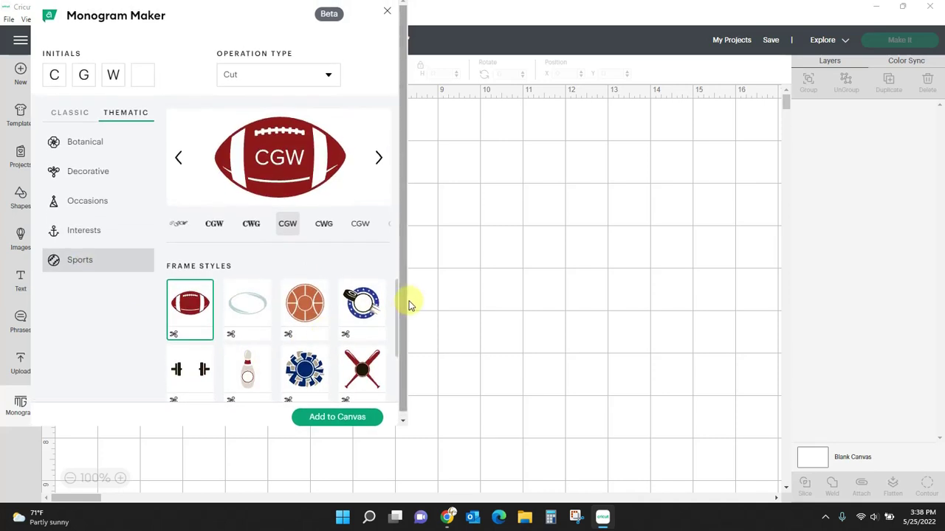
{"action": "mouse_move", "coordinate": [395, 319]}
{"action": "left_mouse_down"}
{"action": "mouse_move", "coordinate": [396, 369]}
{"action": "mouse_move", "coordinate": [396, 305]}
{"action": "left_mouse_up"}
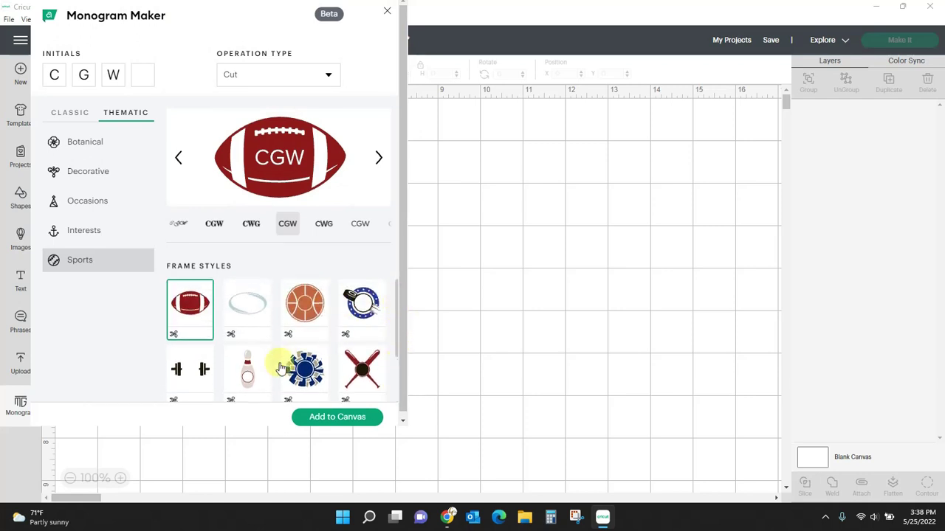
{"action": "left_click", "coordinate": [198, 376]}
{"action": "scroll", "coordinate": [206, 369], "scroll_direction": "down", "scroll_amount": 1}
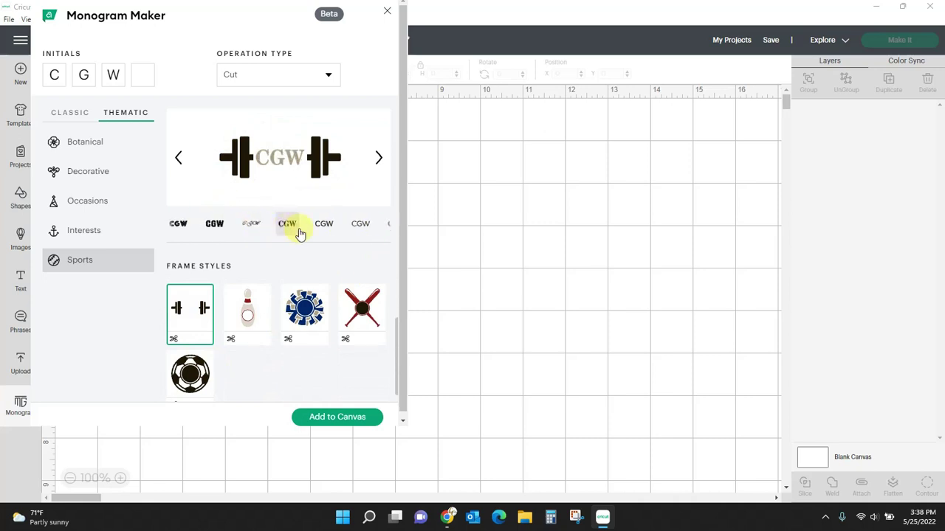
{"action": "left_click", "coordinate": [359, 225]}
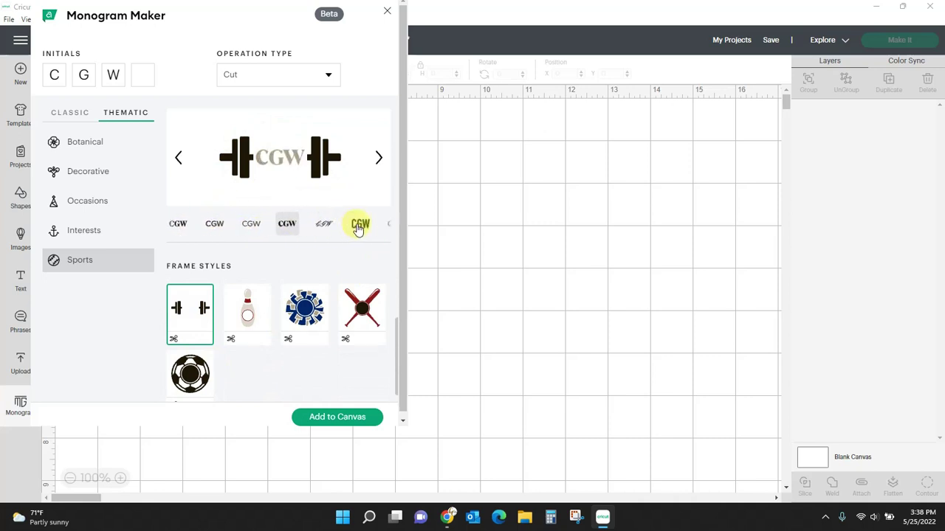
{"action": "left_click", "coordinate": [361, 226]}
{"action": "left_click", "coordinate": [360, 227]}
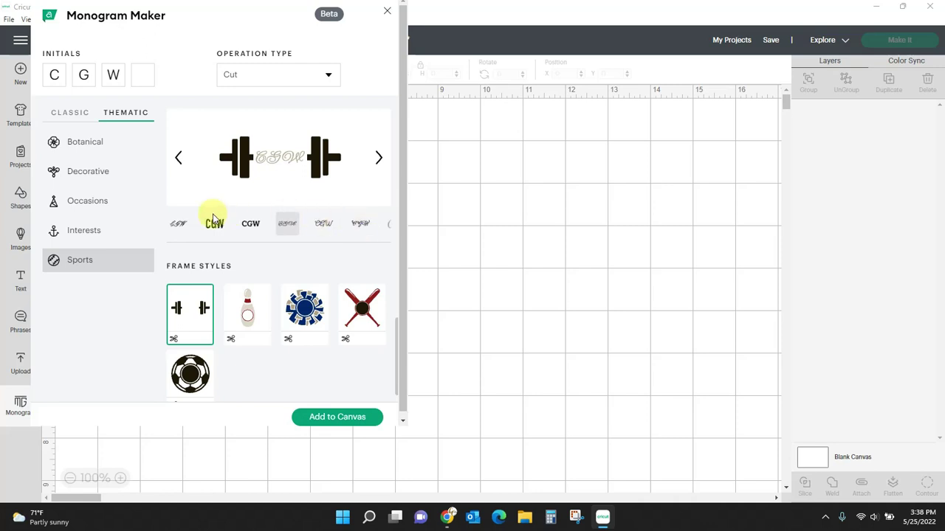
{"action": "left_click", "coordinate": [209, 230]}
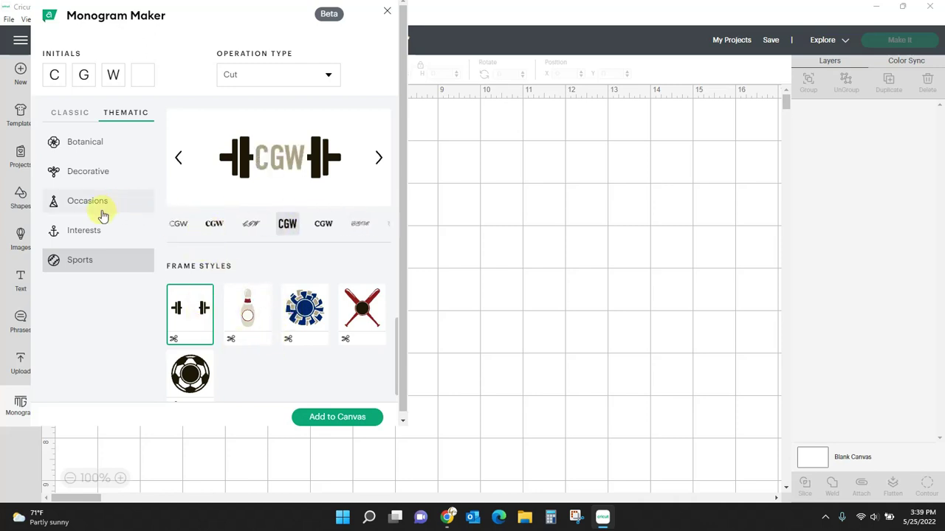
Pick the Occasions graduation-cap frame with serif CGW initials and add it to the canvas.
{"action": "left_click", "coordinate": [89, 233]}
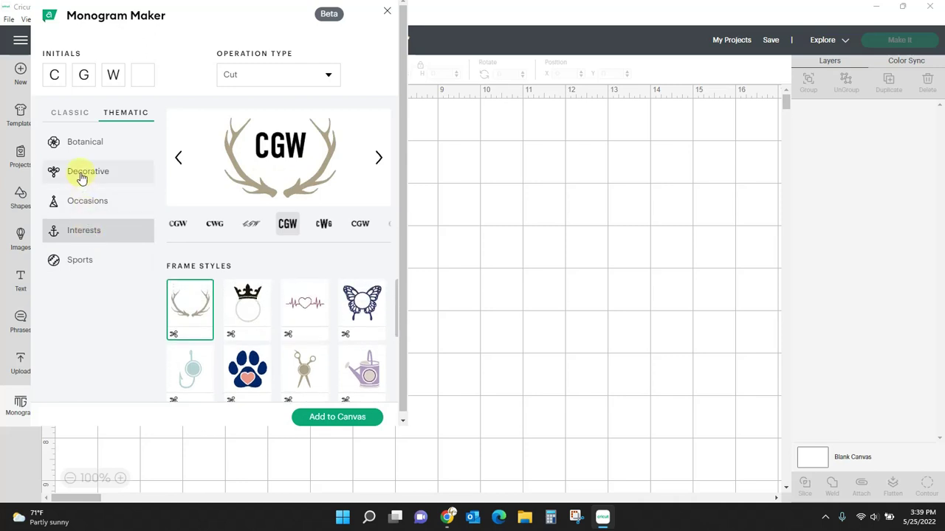
{"action": "scroll", "coordinate": [296, 324], "scroll_direction": "down", "scroll_amount": 1}
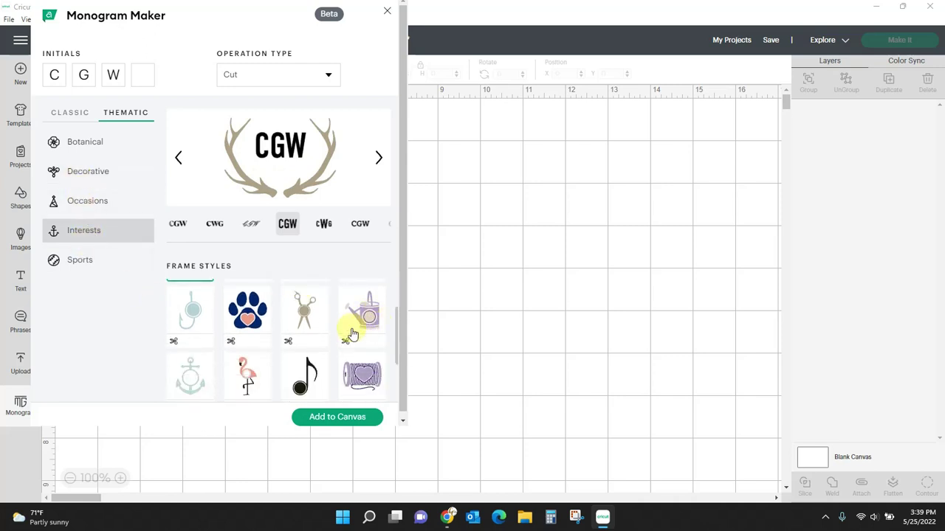
{"action": "scroll", "coordinate": [350, 318], "scroll_direction": "up", "scroll_amount": 1}
{"action": "left_click", "coordinate": [84, 203]}
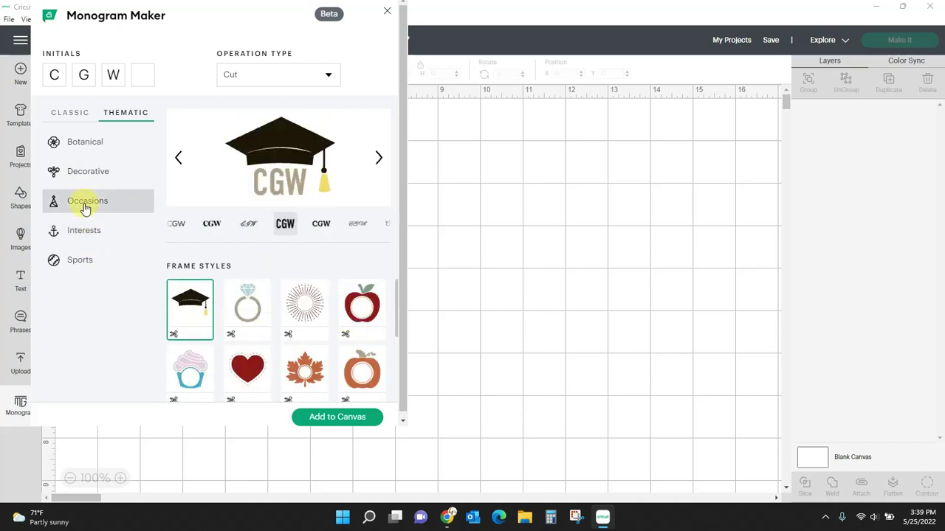
{"action": "left_click", "coordinate": [323, 223]}
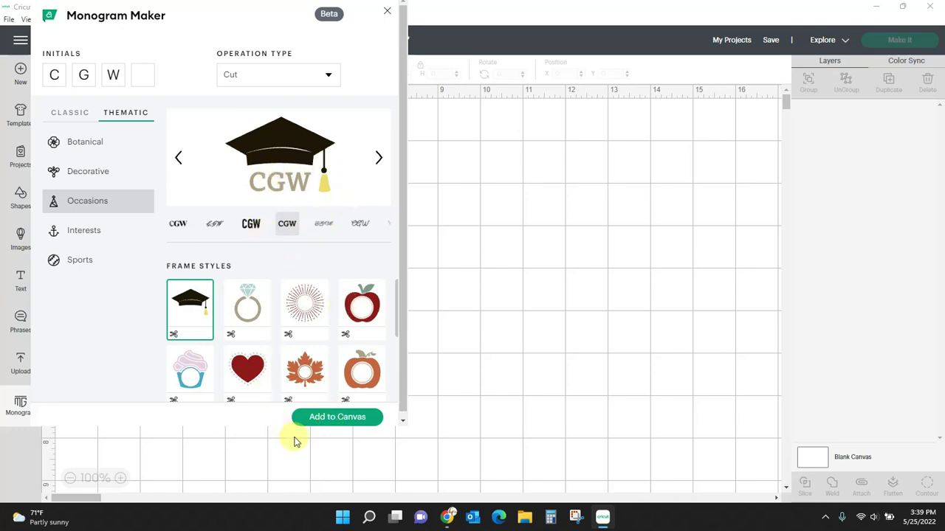
{"action": "left_click", "coordinate": [318, 427]}
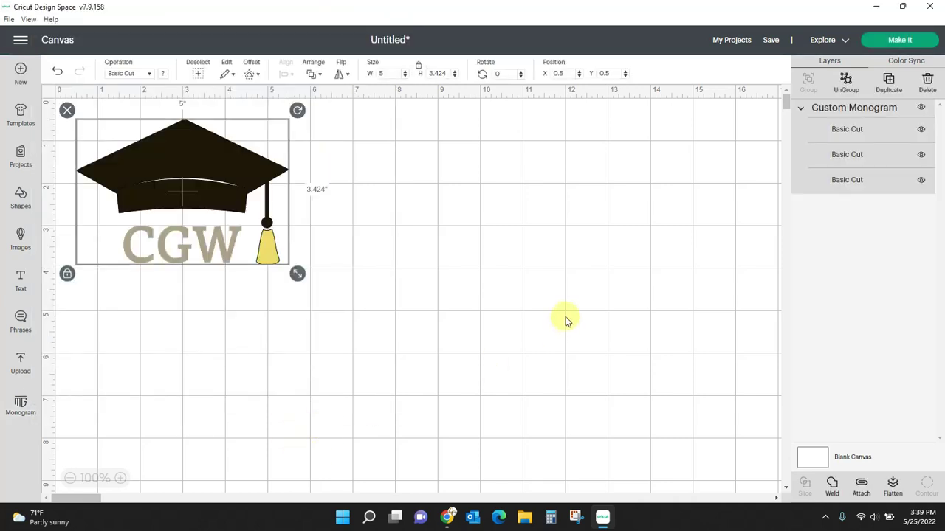
Center and enlarge the monogram, then color the CGW initials layer black.
{"action": "left_click_drag", "start_coordinate": [234, 179], "coordinate": [401, 200]}
{"action": "left_click_drag", "start_coordinate": [462, 297], "coordinate": [568, 415]}
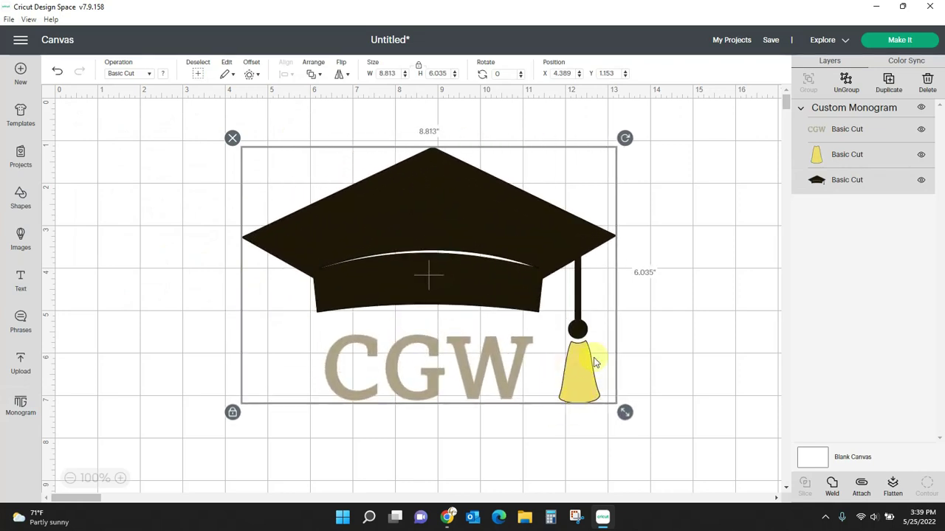
{"action": "left_click", "coordinate": [813, 132]}
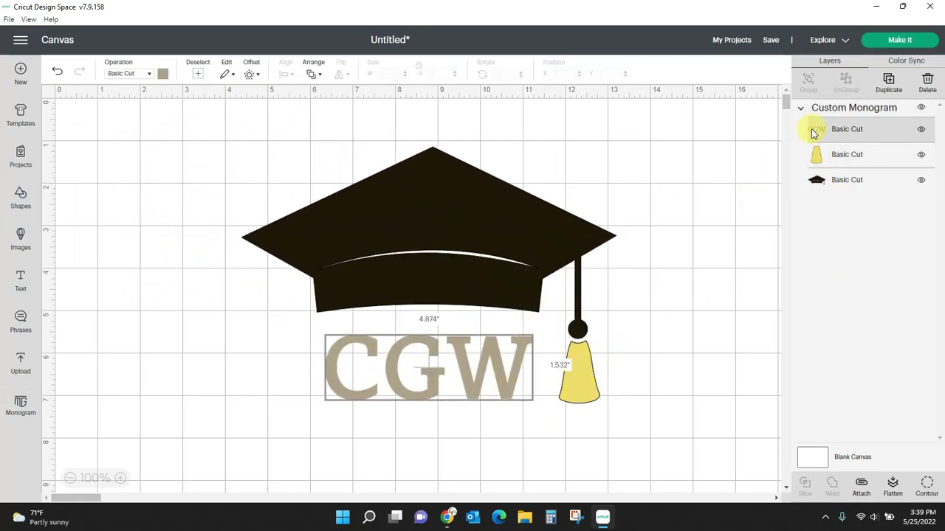
{"action": "left_click", "coordinate": [164, 74]}
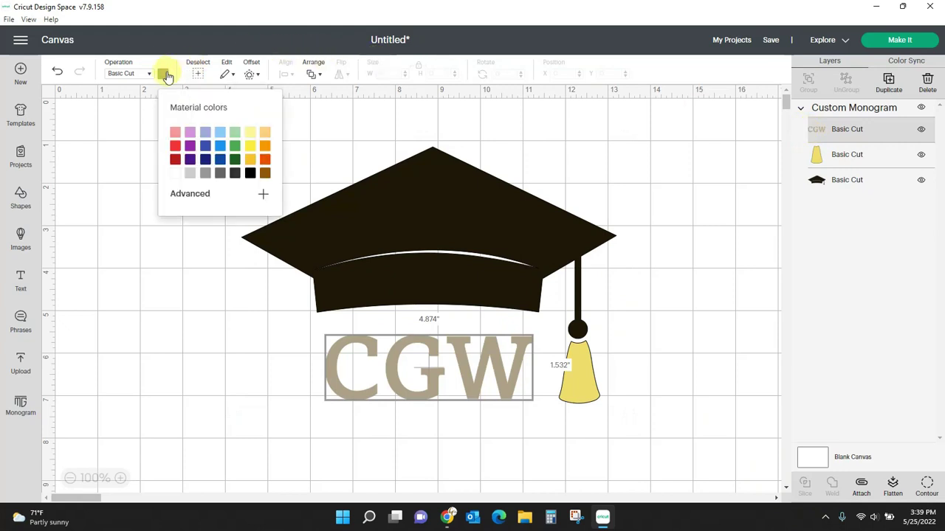
{"action": "left_click", "coordinate": [250, 174]}
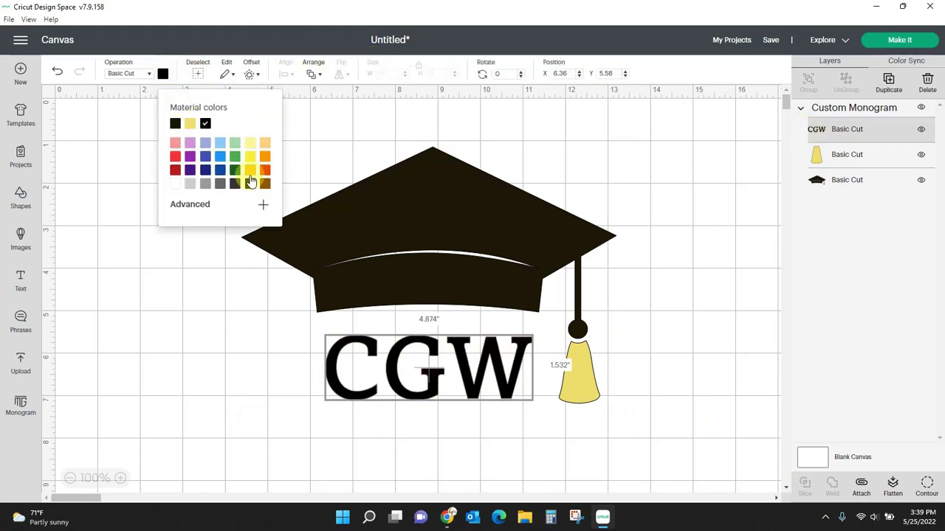
{"action": "left_click", "coordinate": [590, 387]}
Color the tassel layer red.
{"action": "left_click", "coordinate": [818, 161]}
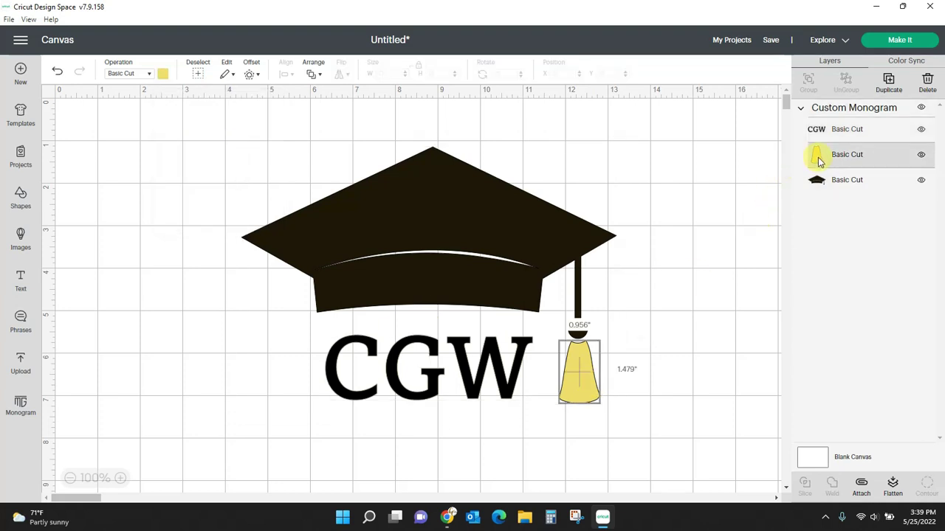
{"action": "left_click", "coordinate": [162, 74]}
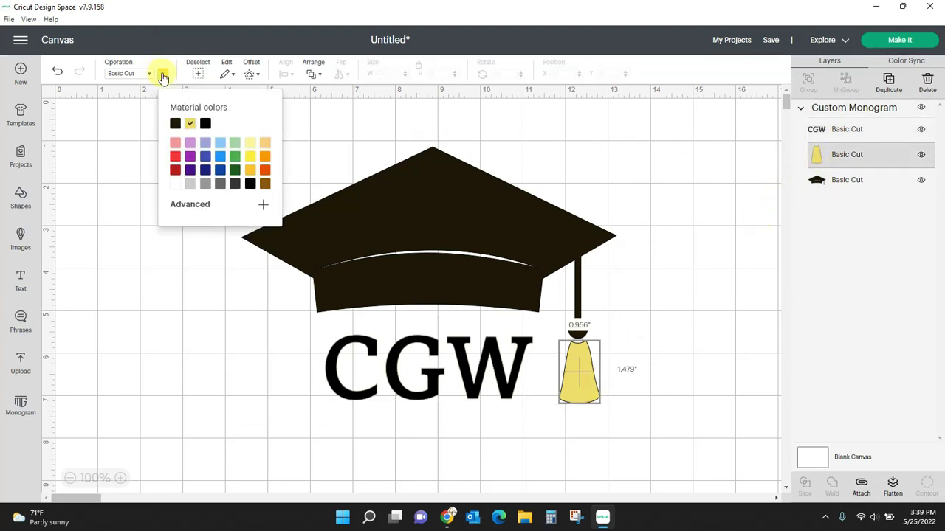
{"action": "left_click", "coordinate": [176, 158]}
{"action": "left_click", "coordinate": [131, 263]}
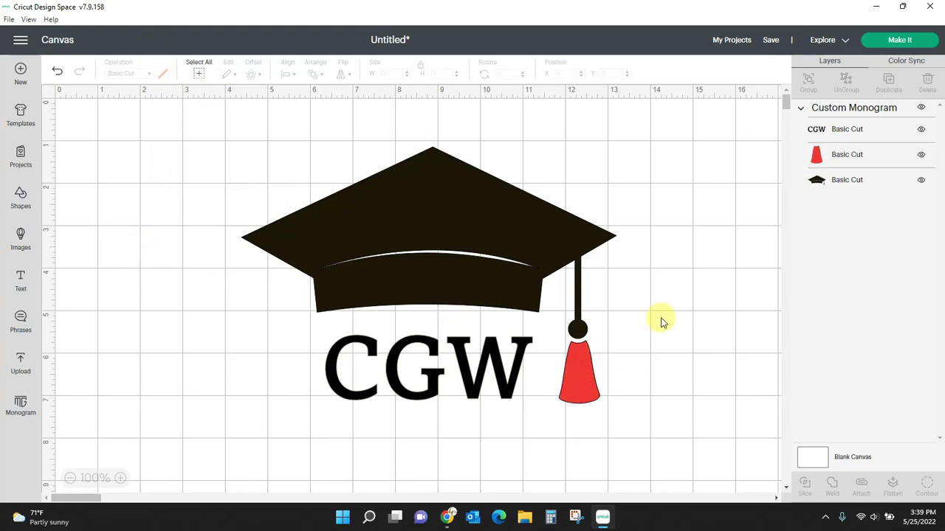
Unlock proportions and resize the monogram group to 4.856 × 4.493 in.
{"action": "left_click", "coordinate": [579, 384]}
{"action": "left_click_drag", "start_coordinate": [626, 409], "coordinate": [557, 367]}
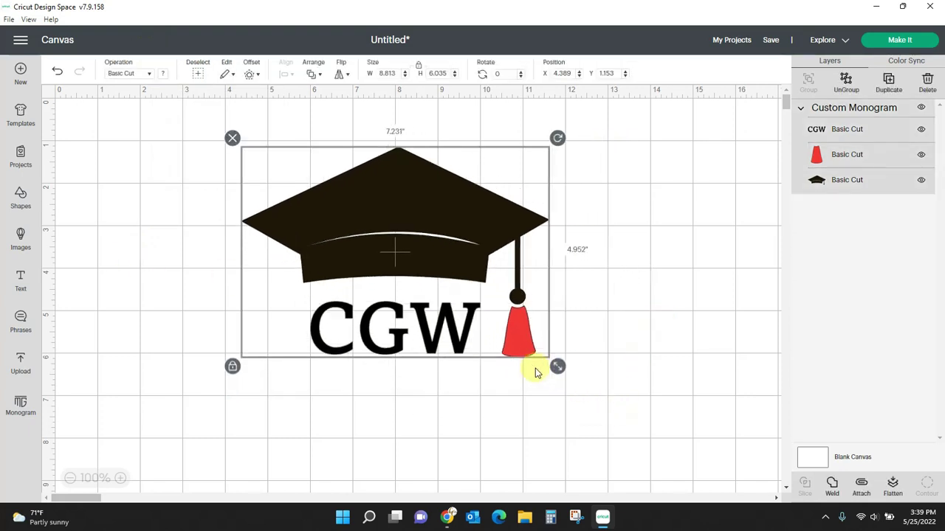
{"action": "left_click", "coordinate": [233, 367]}
{"action": "left_click_drag", "start_coordinate": [558, 365], "coordinate": [457, 350]}
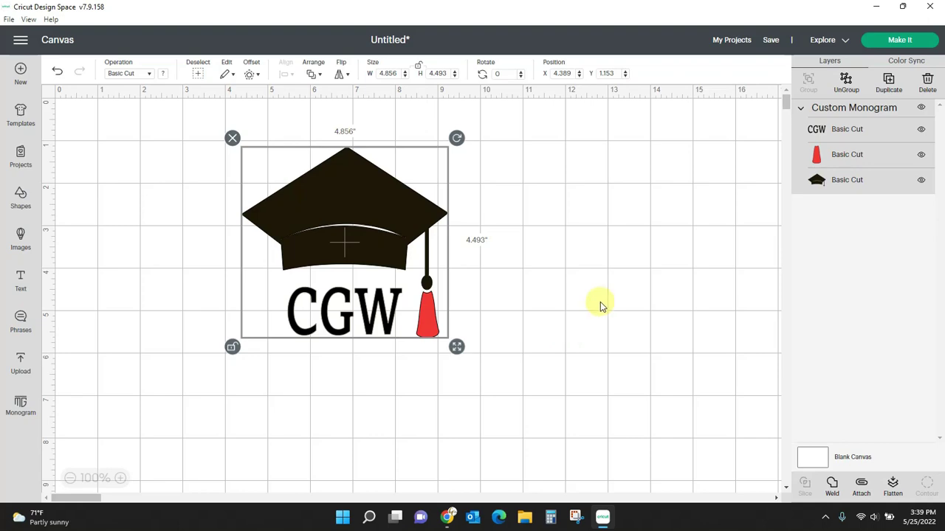
{"action": "left_click", "coordinate": [899, 40]}
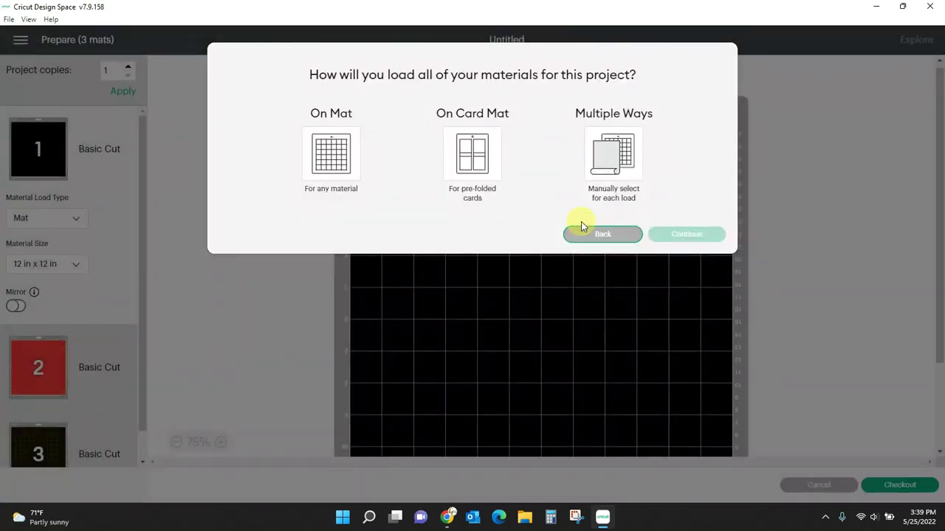
{"action": "left_click", "coordinate": [331, 152]}
{"action": "left_click", "coordinate": [687, 275]}
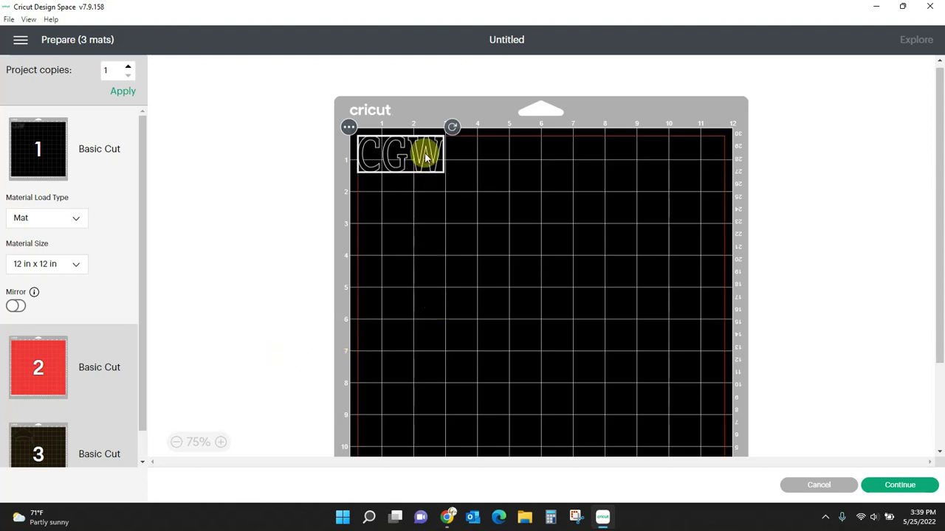
{"action": "left_click", "coordinate": [808, 487]}
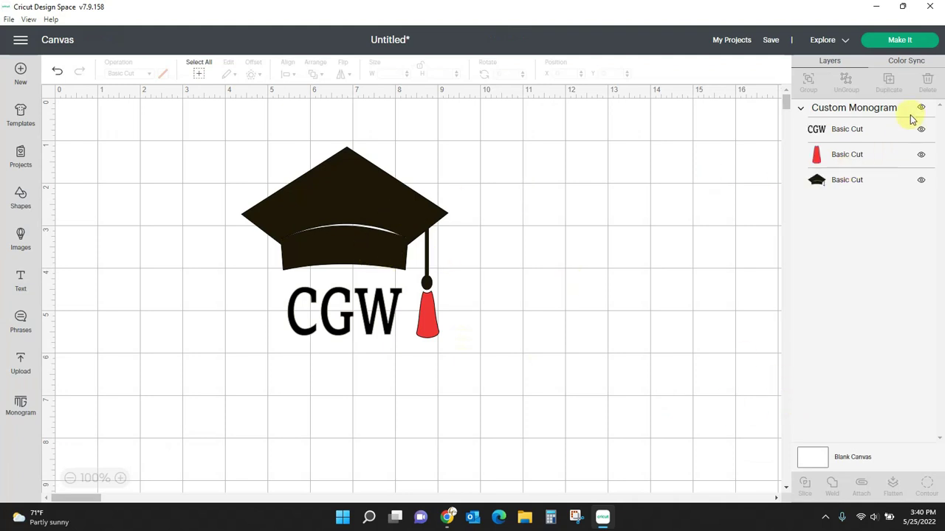
Color-sync the CGW initials to the cap's black and check the two-mat preview in Make It.
{"action": "left_click", "coordinate": [906, 60]}
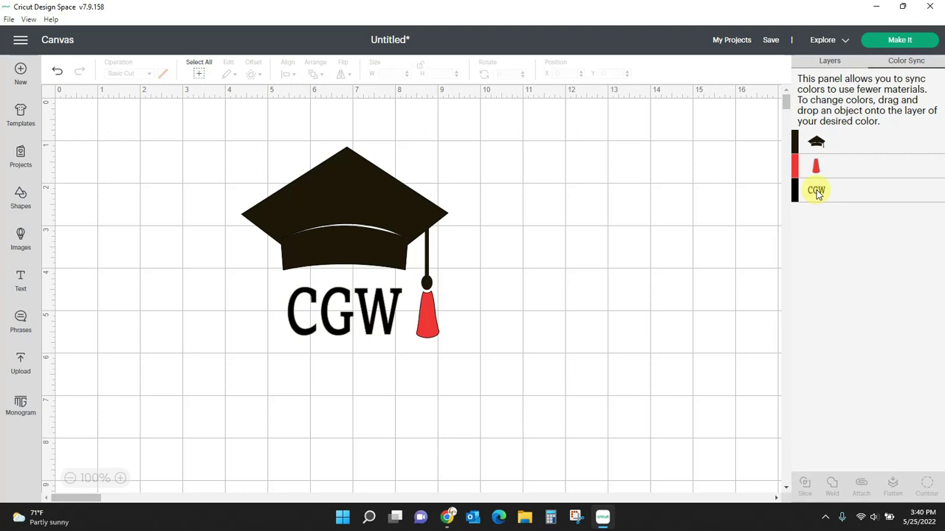
{"action": "left_click_drag", "start_coordinate": [847, 173], "coordinate": [851, 145]}
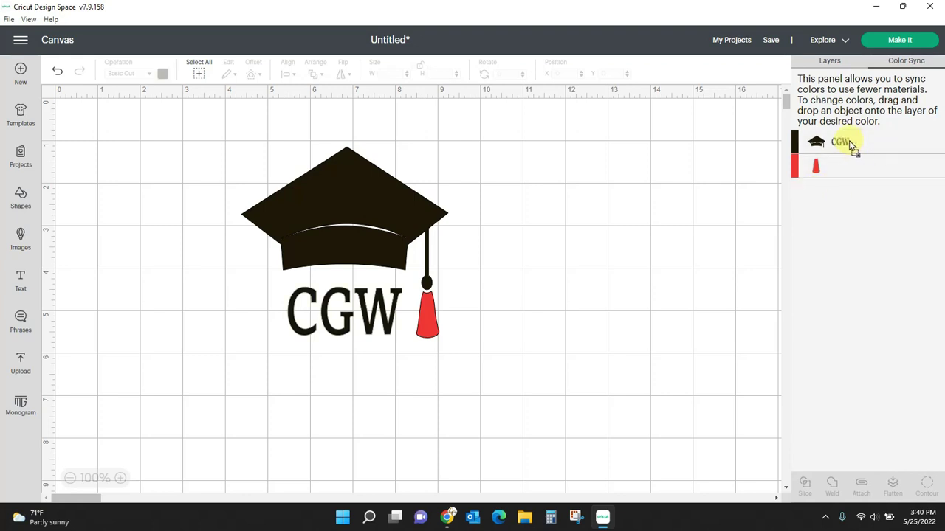
{"action": "left_click", "coordinate": [898, 39]}
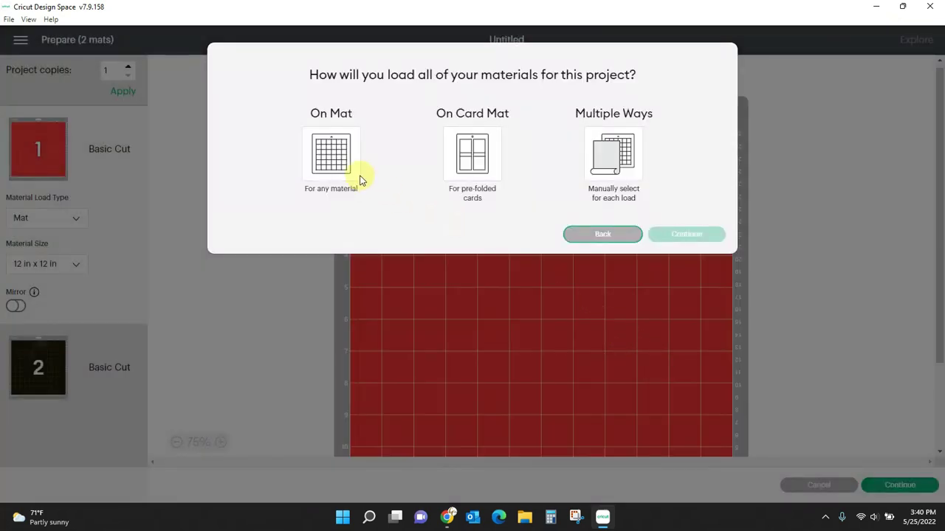
{"action": "left_click", "coordinate": [357, 176]}
{"action": "left_click", "coordinate": [686, 276]}
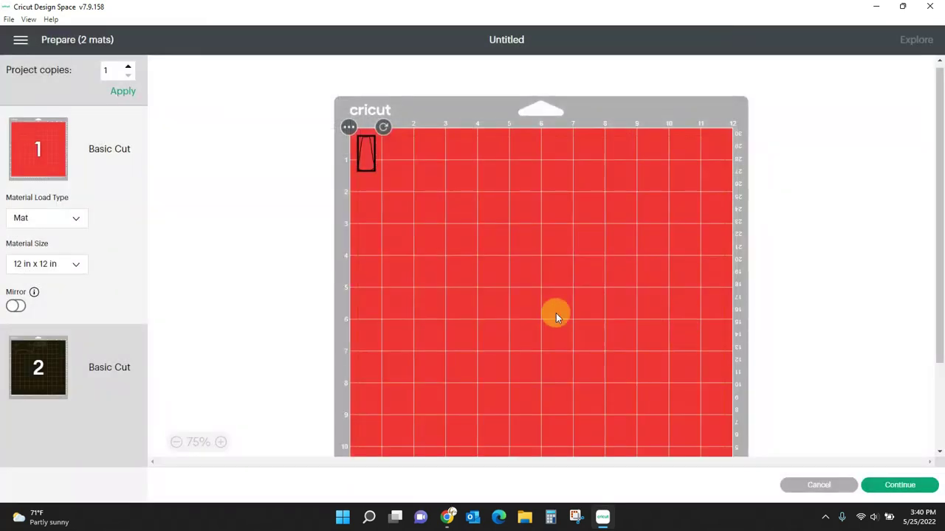
{"action": "left_click", "coordinate": [55, 365]}
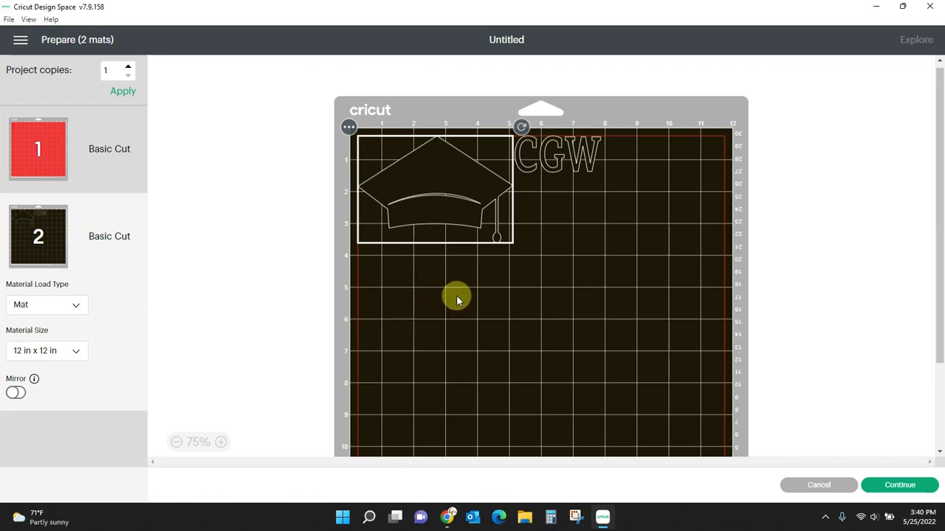
{"action": "left_click", "coordinate": [812, 487]}
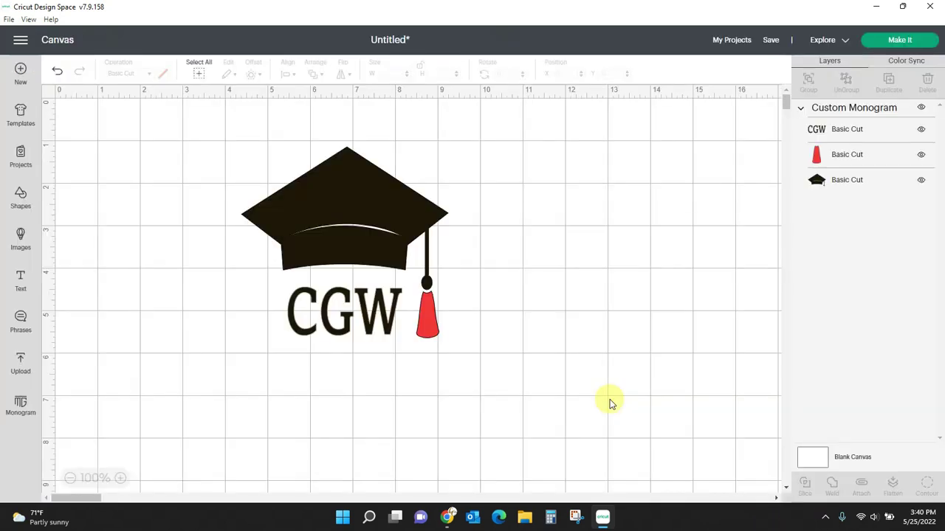
Delete the graduation-cap monogram group and reopen Monogram Maker.
{"action": "left_click", "coordinate": [320, 274]}
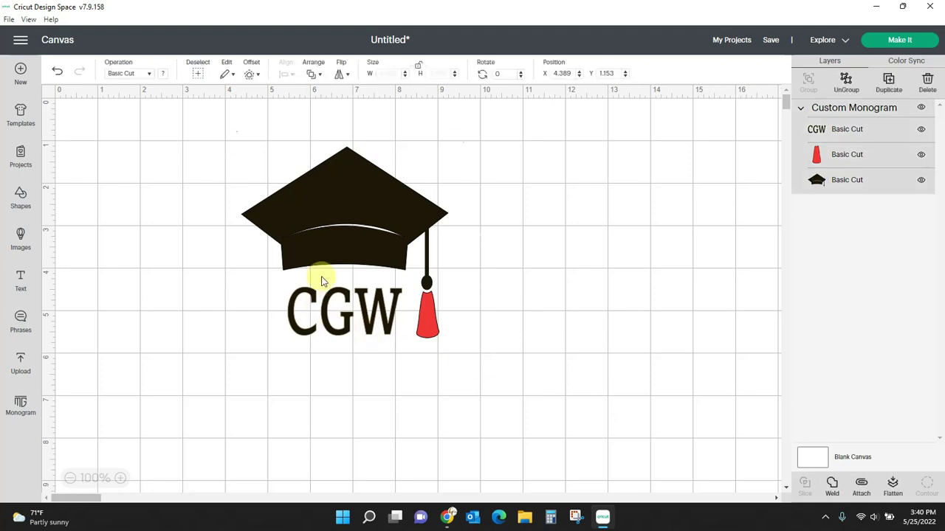
{"action": "left_click", "coordinate": [233, 139]}
{"action": "left_click", "coordinate": [20, 416]}
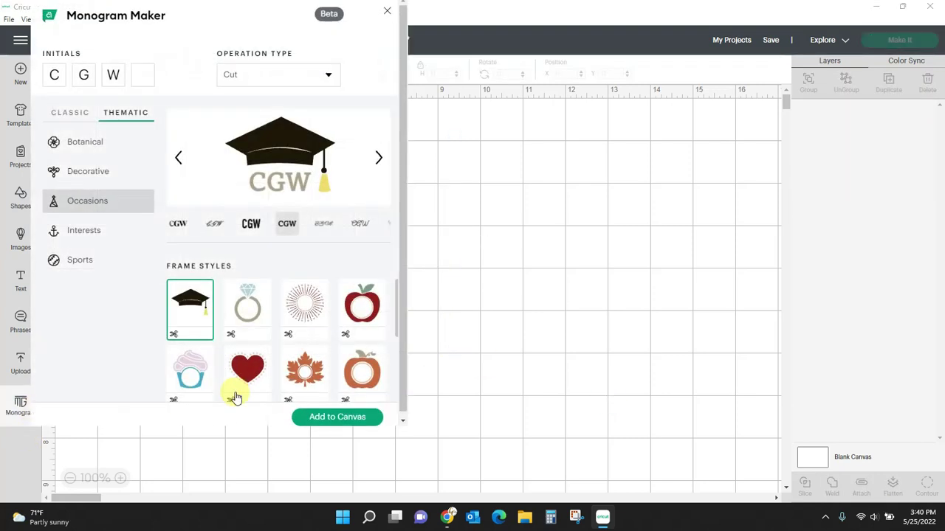